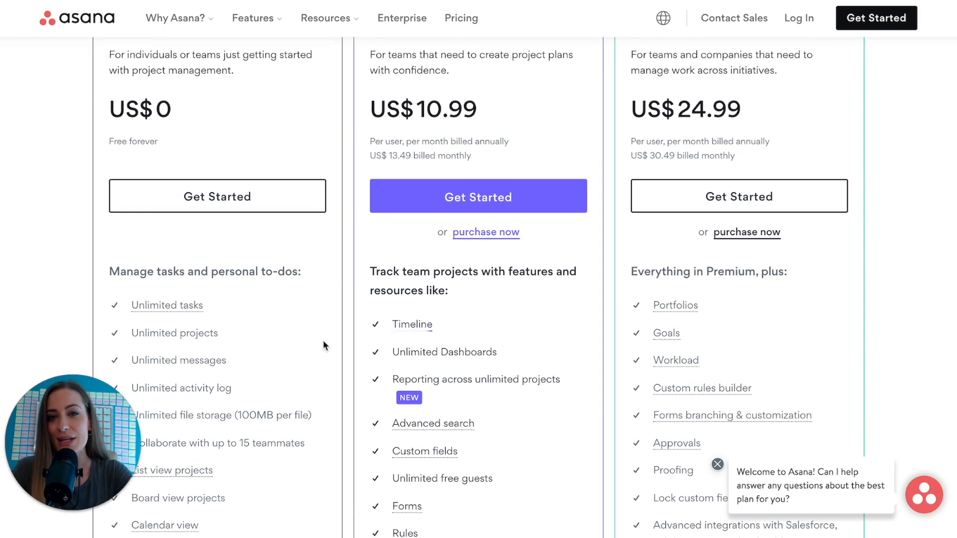
# Scroll to the top of the pricing page and start signing up via Get Started.
pyautogui.scroll(1, 323, 341)
pyautogui.scroll(2, 323, 342)
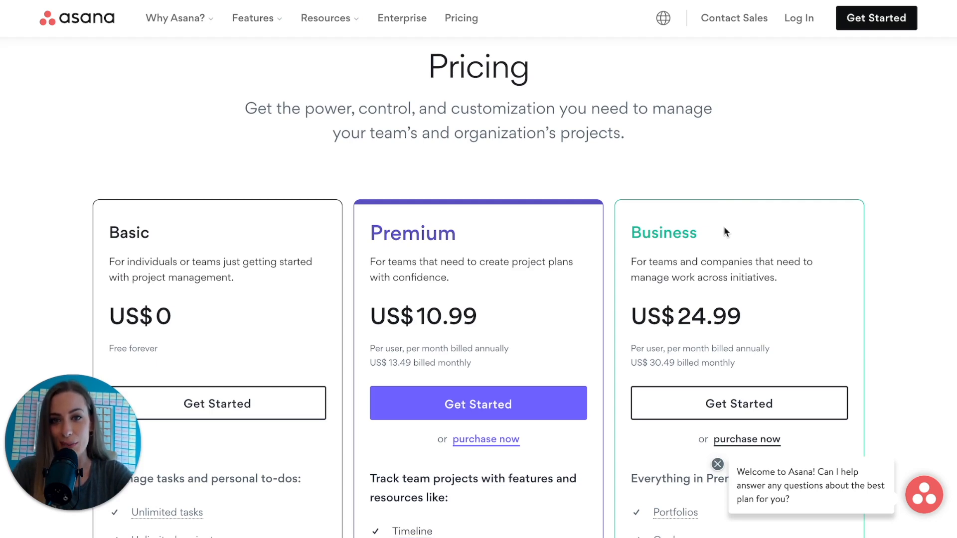
pyautogui.click(876, 23)
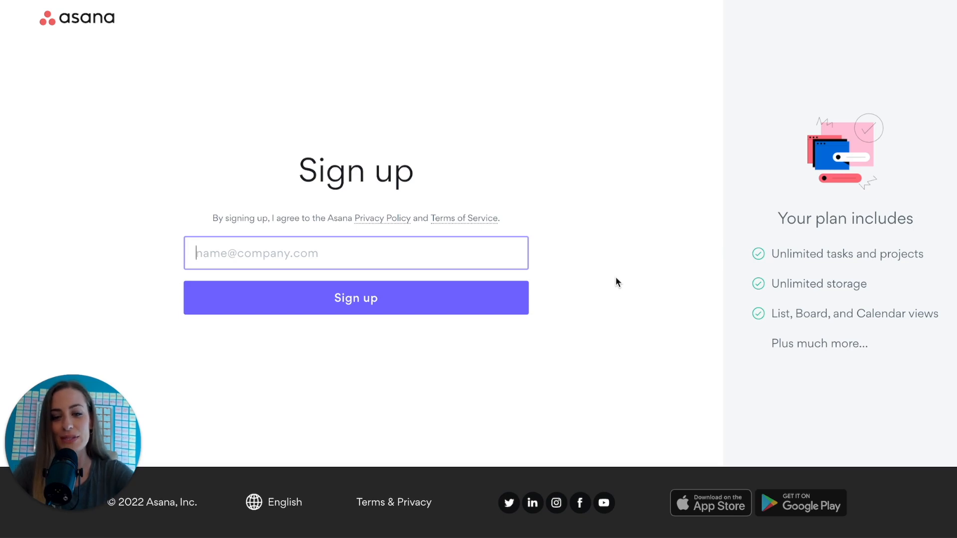
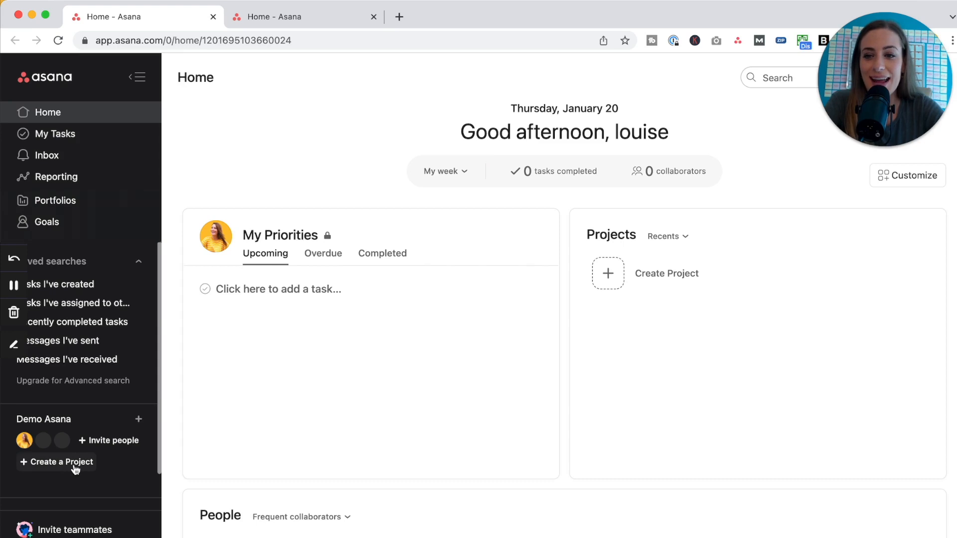
# Browse the other workspace's Home page, then return and begin creating a new project.
pyautogui.click(320, 16)
pyautogui.scroll(-3, 115, 399)
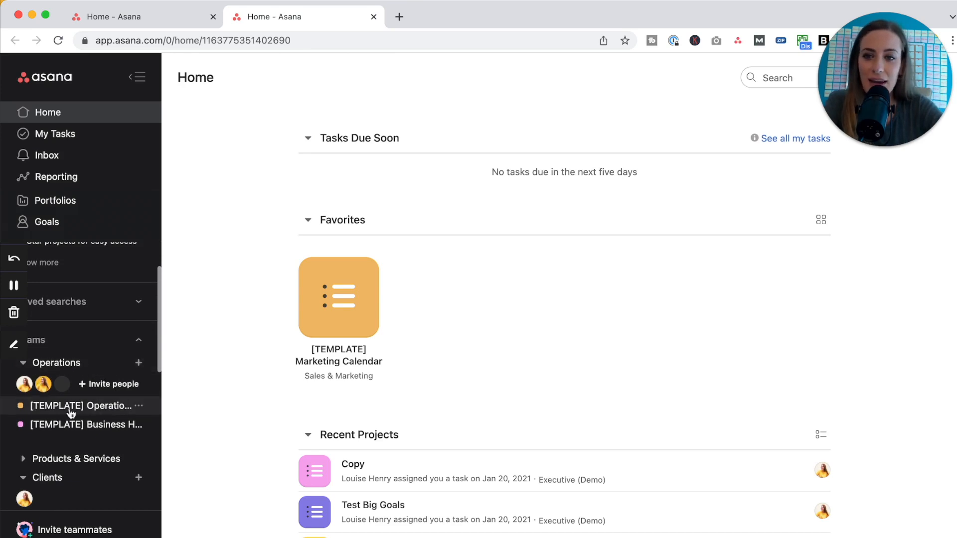
pyautogui.scroll(-1, 113, 436)
pyautogui.scroll(-3, 113, 435)
pyautogui.click(187, 25)
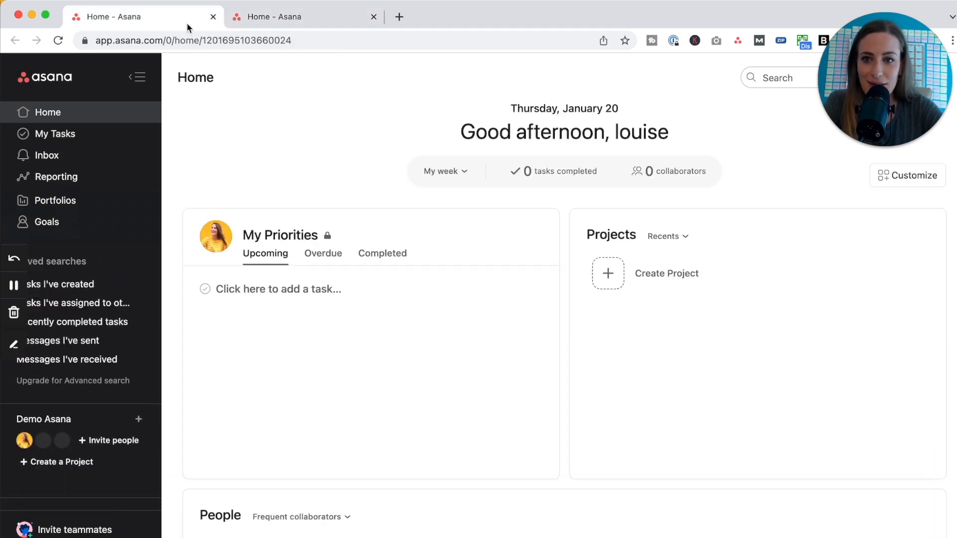
pyautogui.click(81, 463)
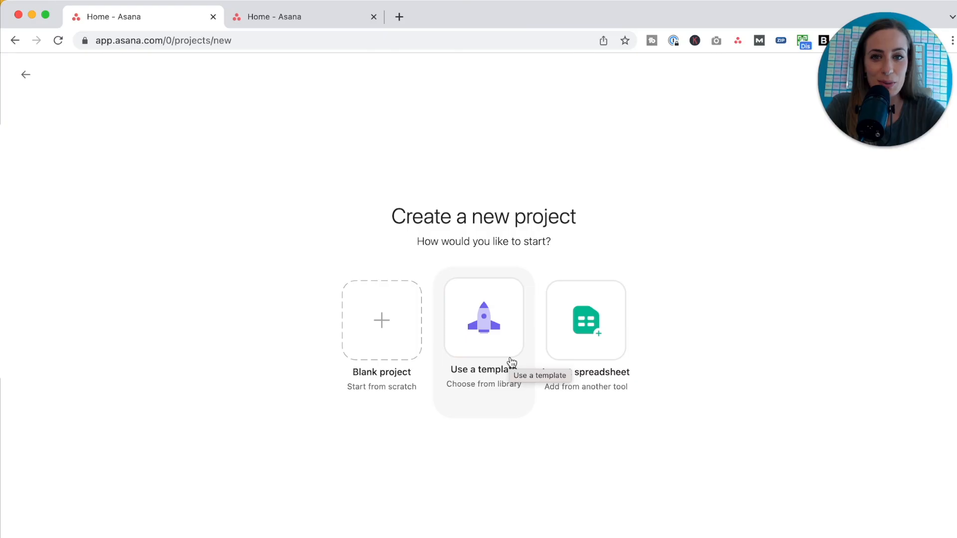
# Create a blank project named 'Marketing Calendar' with List as default view and open it.
pyautogui.click(387, 334)
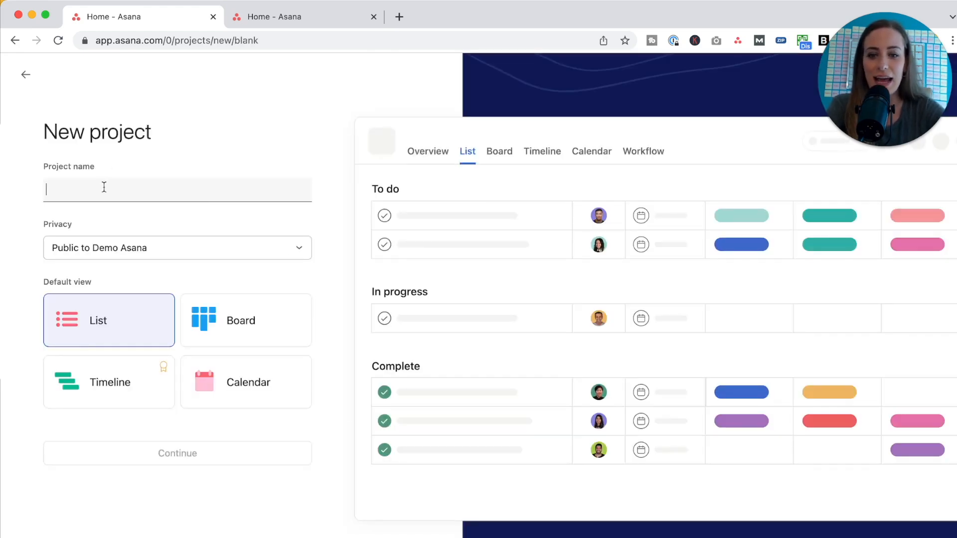
pyautogui.write('Marke')
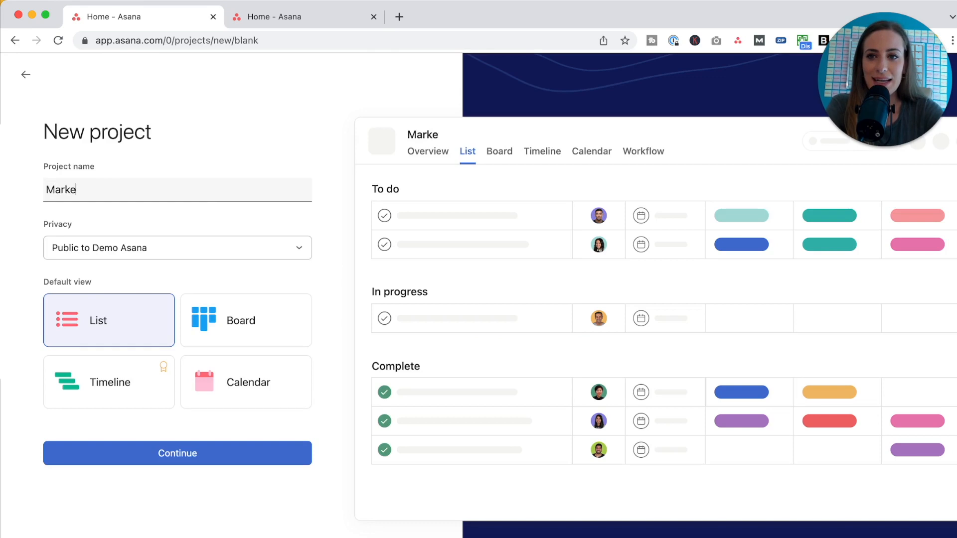
pyautogui.write('ting Calendar')
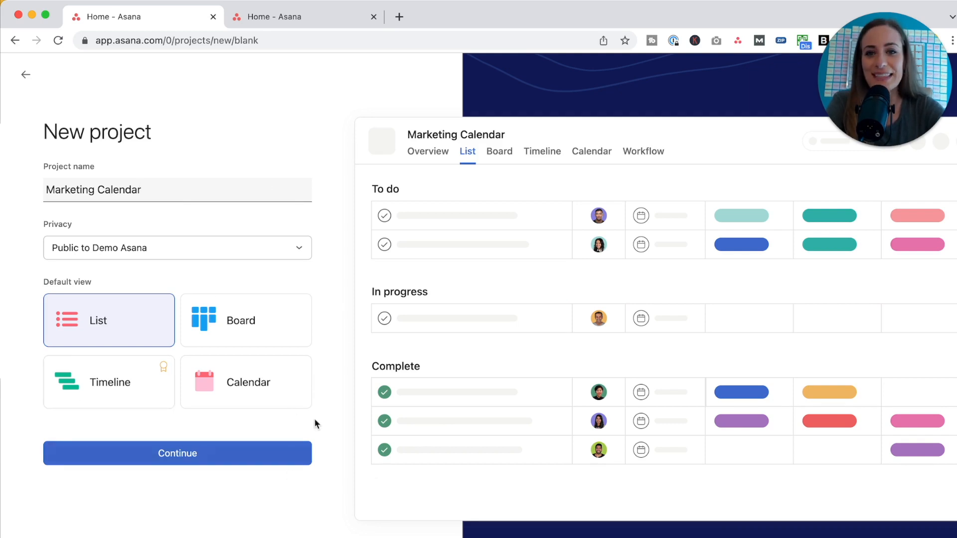
pyautogui.click(177, 455)
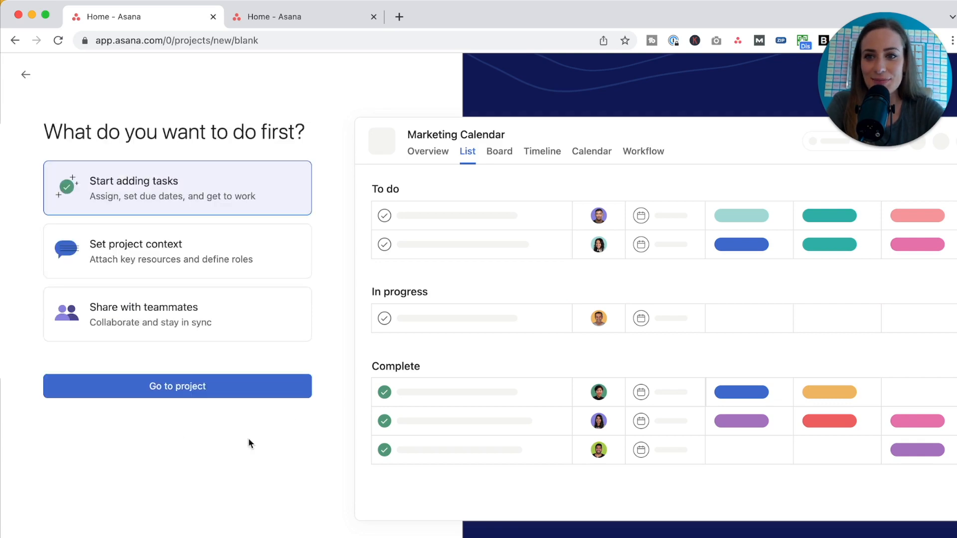
pyautogui.click(162, 387)
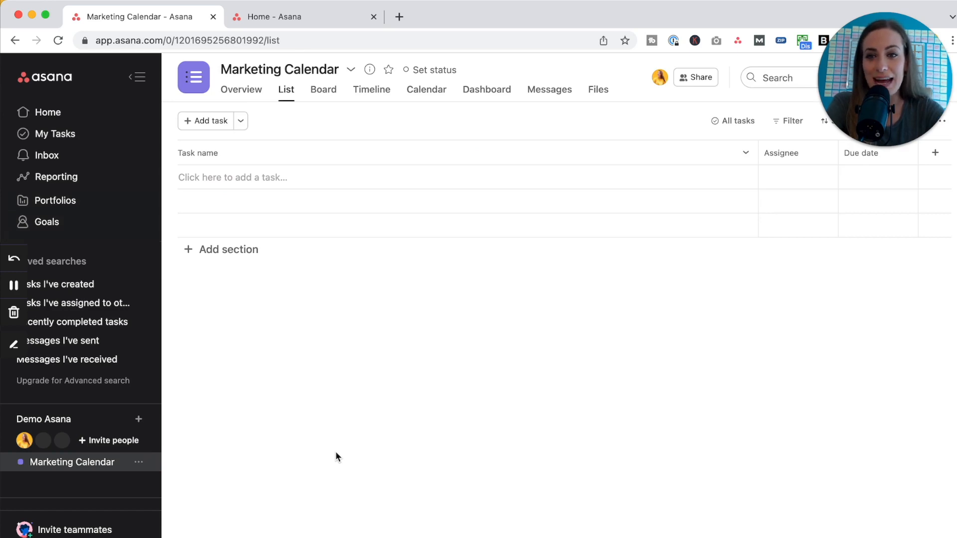
# Add a new section named 'Course Launch'.
pyautogui.click(225, 250)
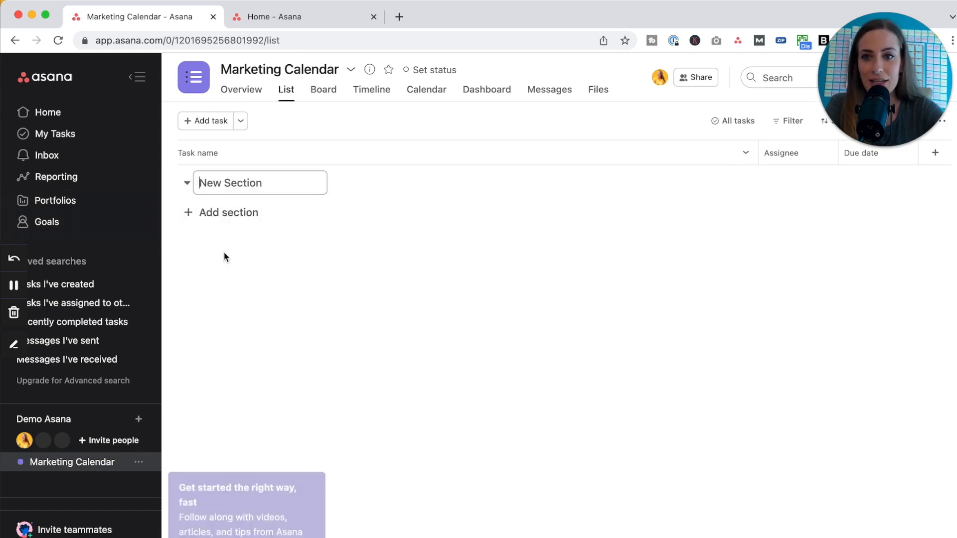
pyautogui.write('Cours')
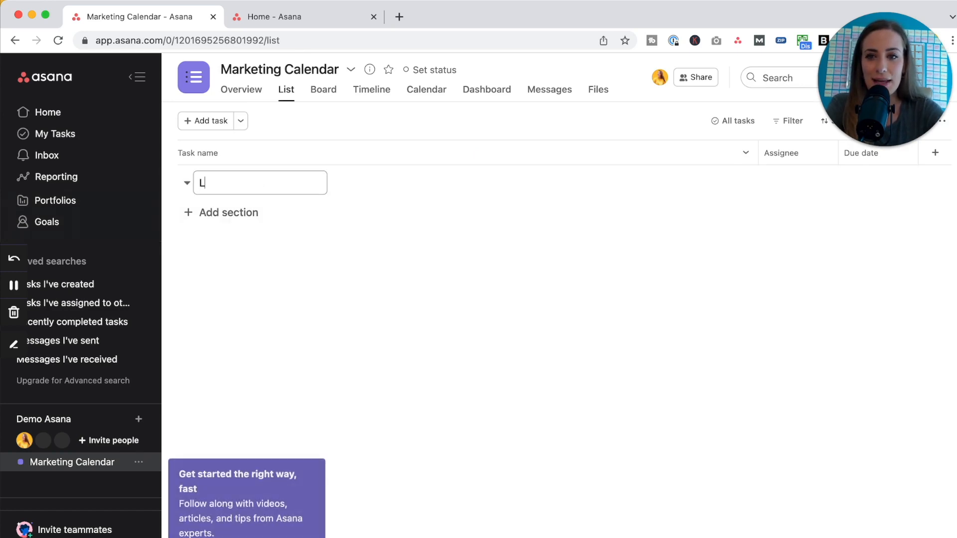
pyautogui.write('e Launch')
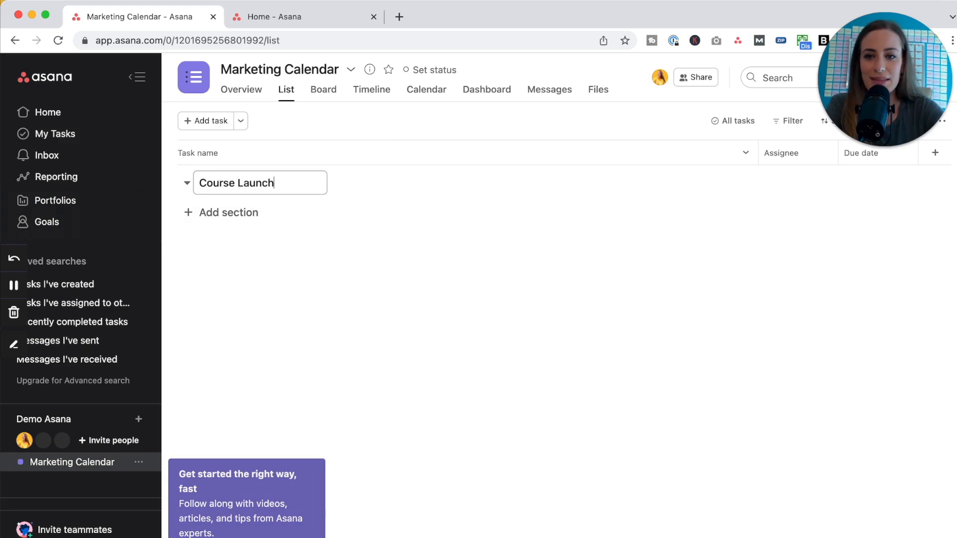
pyautogui.press('Return')
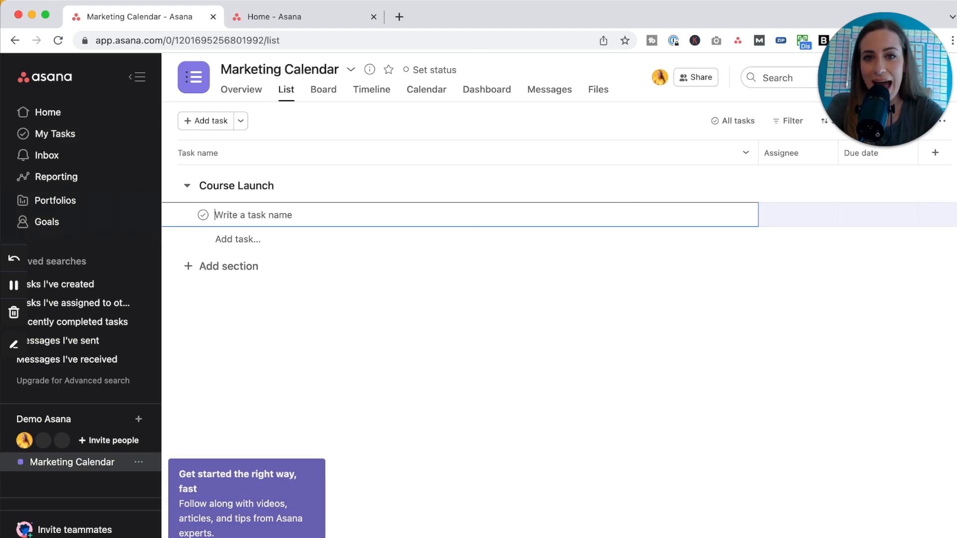
# Add tasks 'Create a landing page', 'Create a thank you page' and 'Write sales email'.
pyautogui.write('Create a landing page')
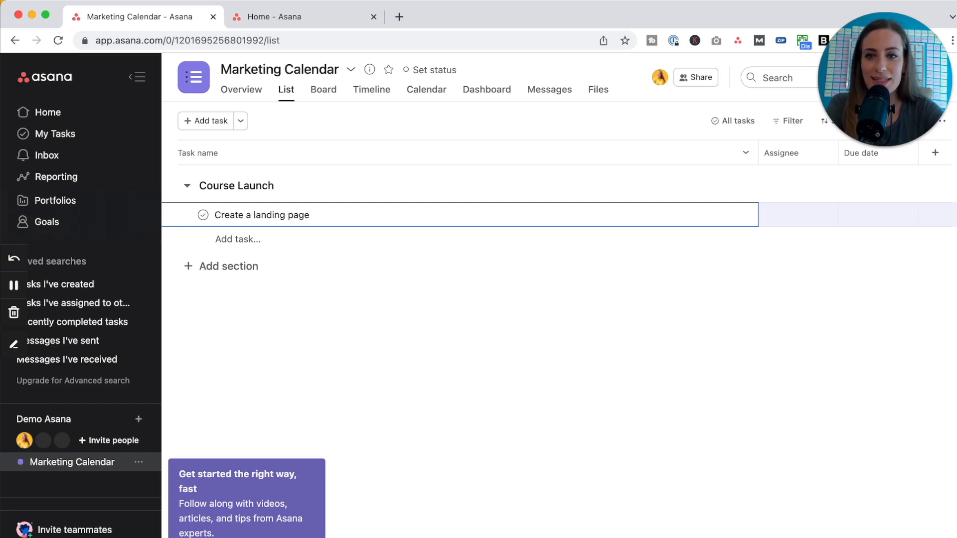
pyautogui.press('Return')
pyautogui.write('Create a t')
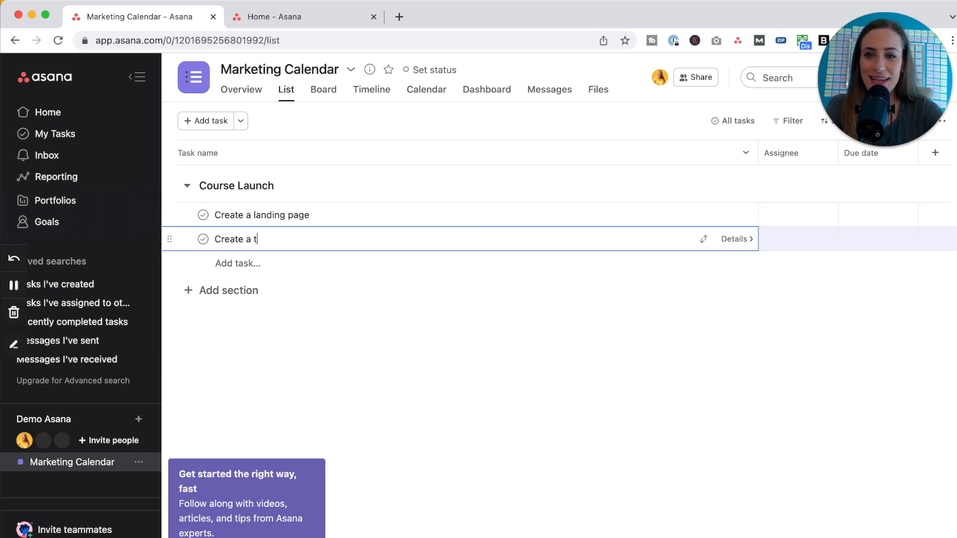
pyautogui.write('hank you page')
pyautogui.press('Return')
pyautogui.write('W')
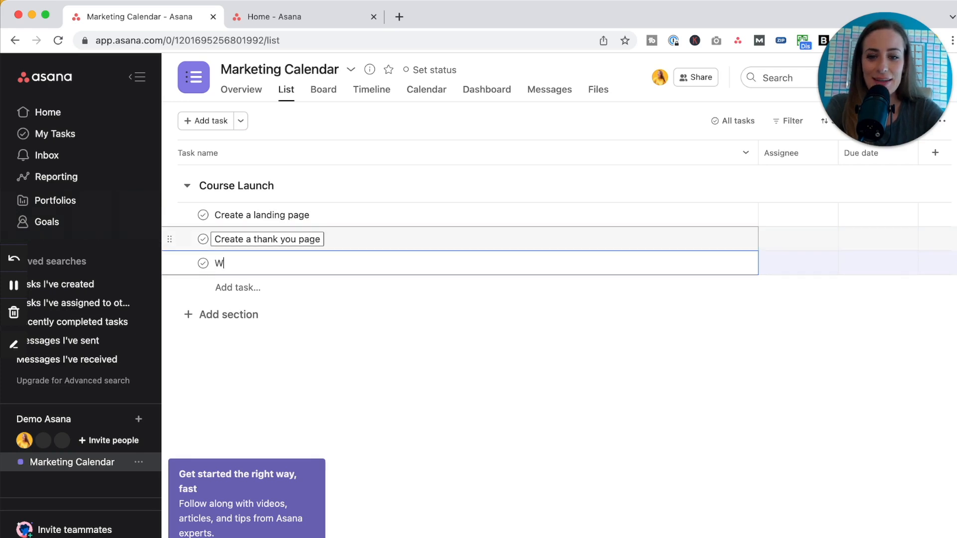
pyautogui.write('rite sales email')
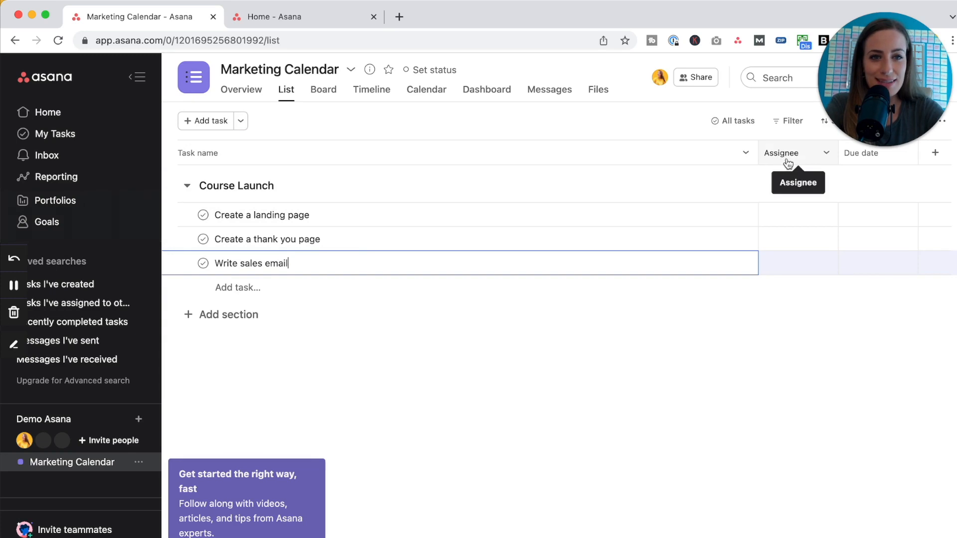
# Assign all three Course Launch tasks to the account owner.
pyautogui.click(792, 220)
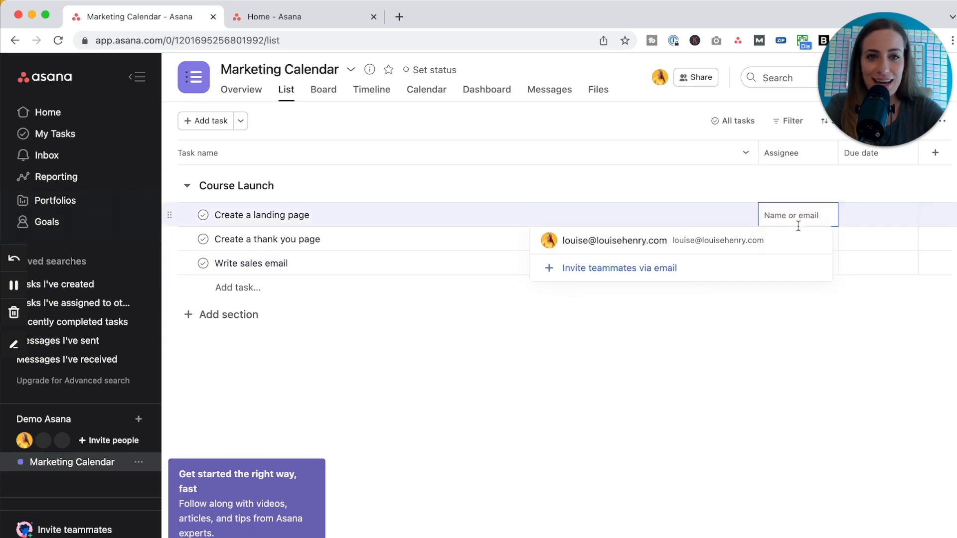
pyautogui.click(791, 248)
pyautogui.click(790, 244)
pyautogui.click(785, 263)
pyautogui.click(788, 263)
pyautogui.click(783, 289)
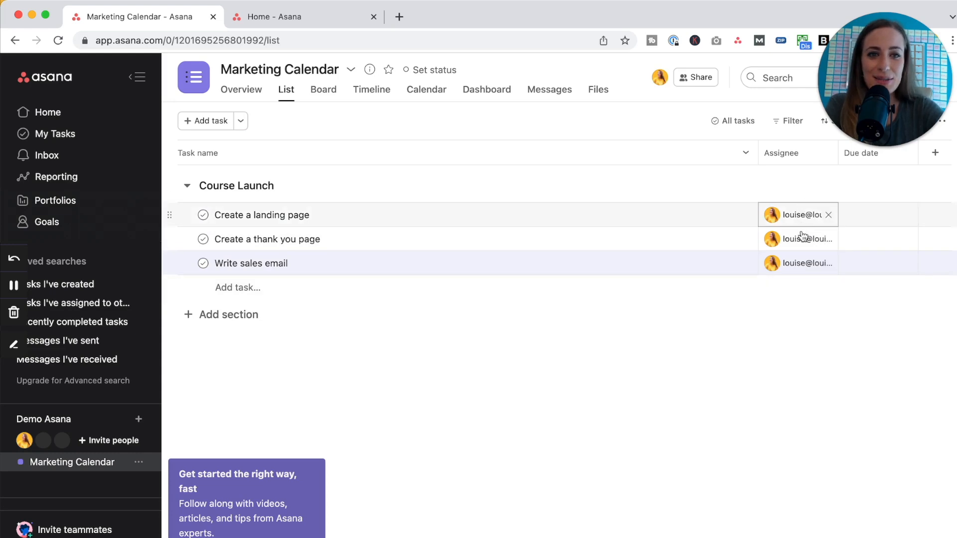
# Set due dates: landing page January 21, thank you page January 26, sales email January 28.
pyautogui.moveTo(794, 246)
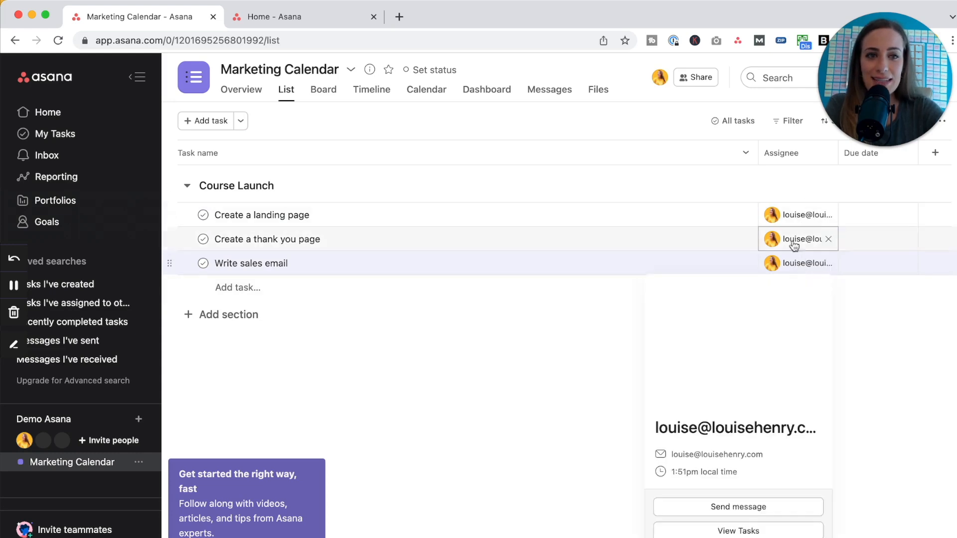
pyautogui.click(876, 215)
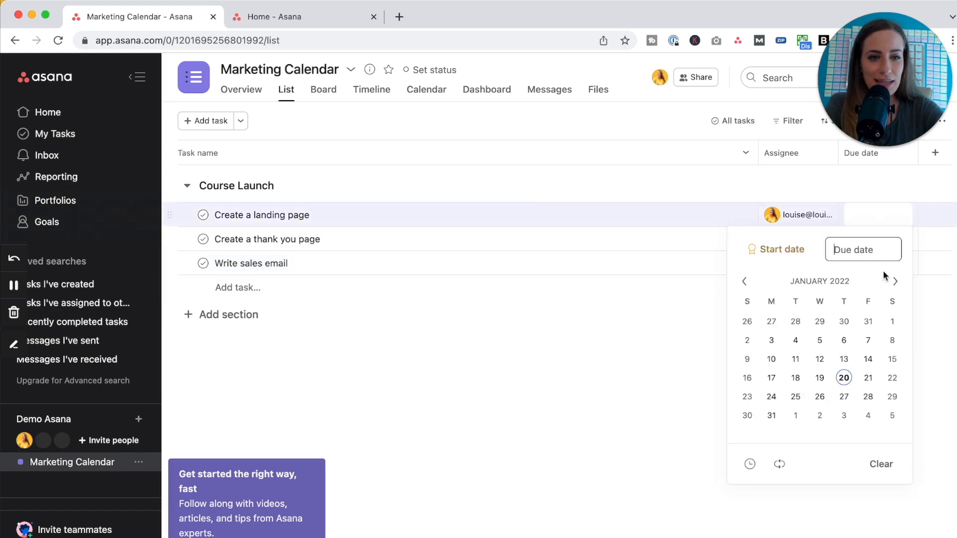
pyautogui.click(870, 380)
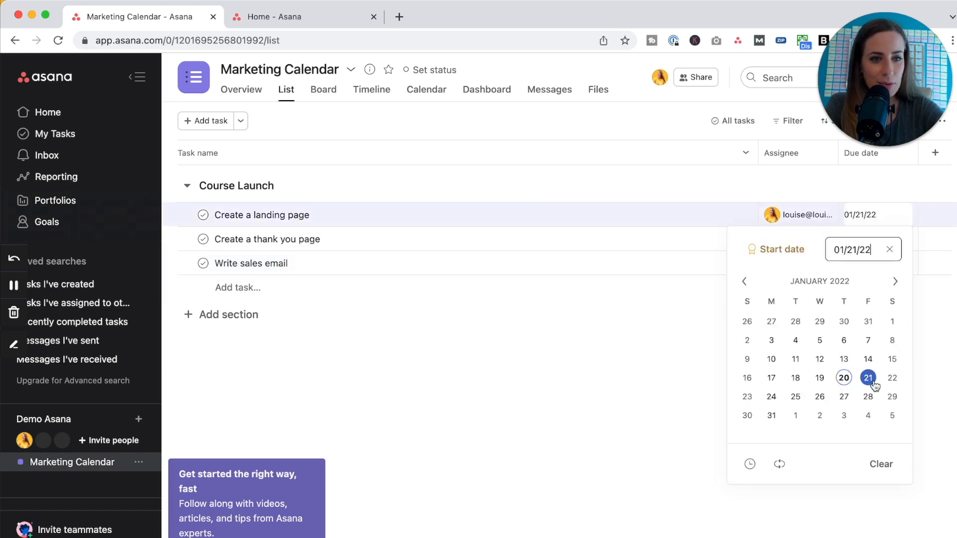
pyautogui.click(925, 361)
pyautogui.click(872, 243)
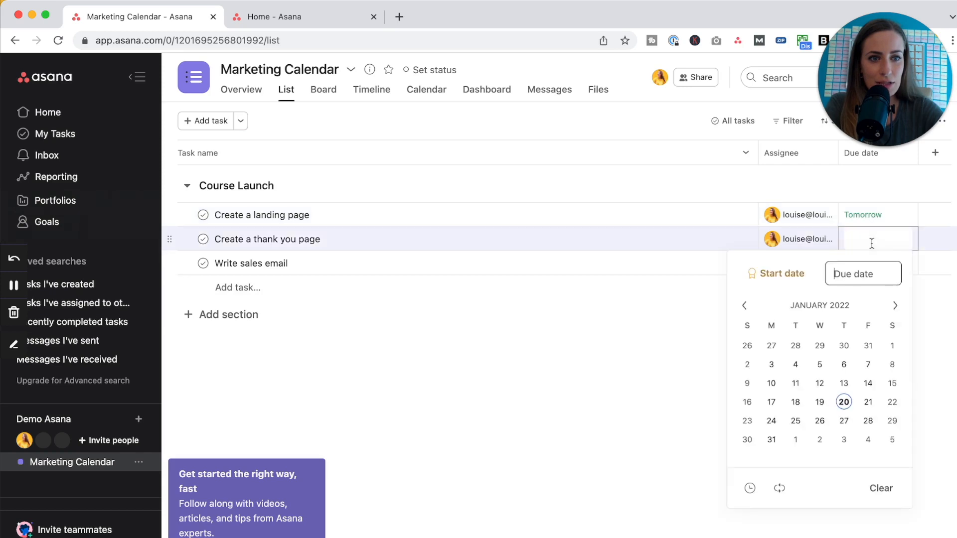
pyautogui.click(820, 421)
pyautogui.click(948, 355)
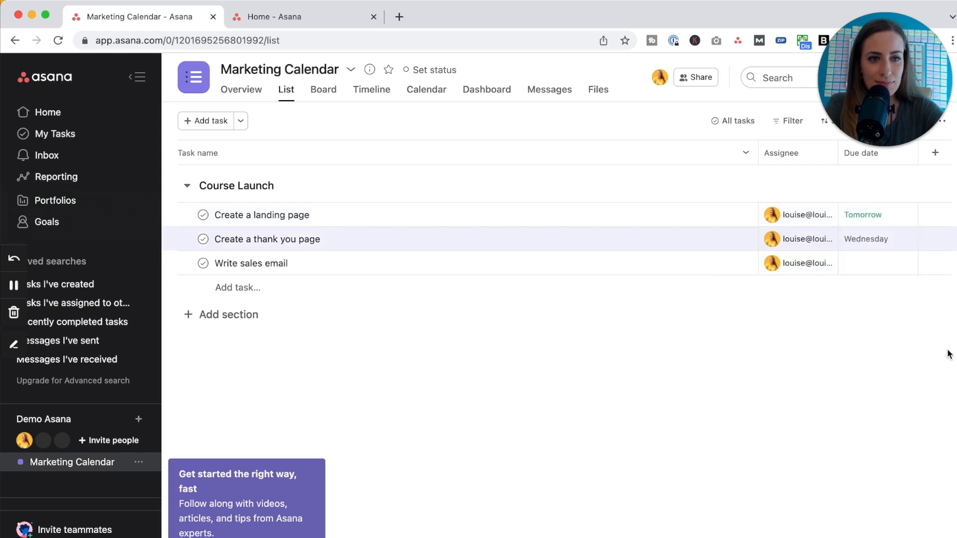
pyautogui.click(880, 267)
pyautogui.click(870, 447)
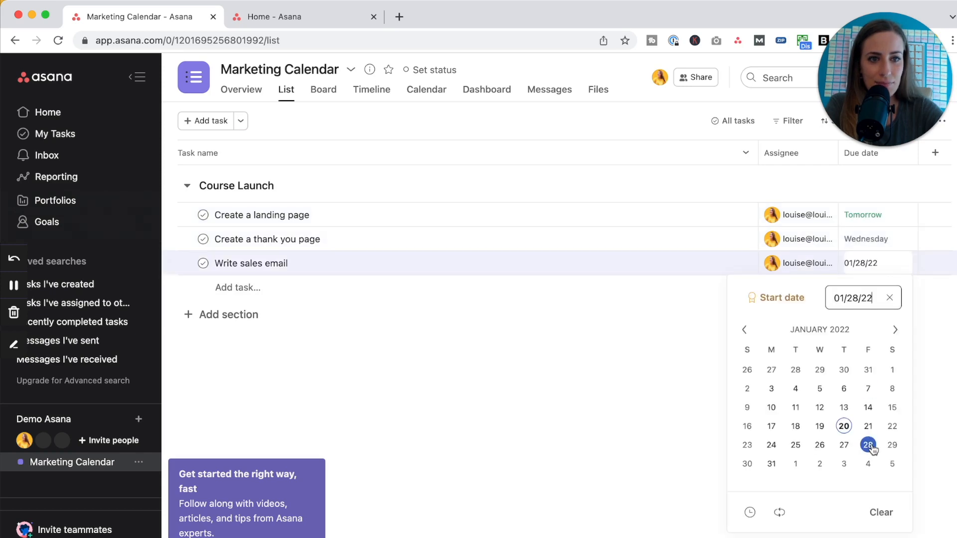
pyautogui.click(934, 384)
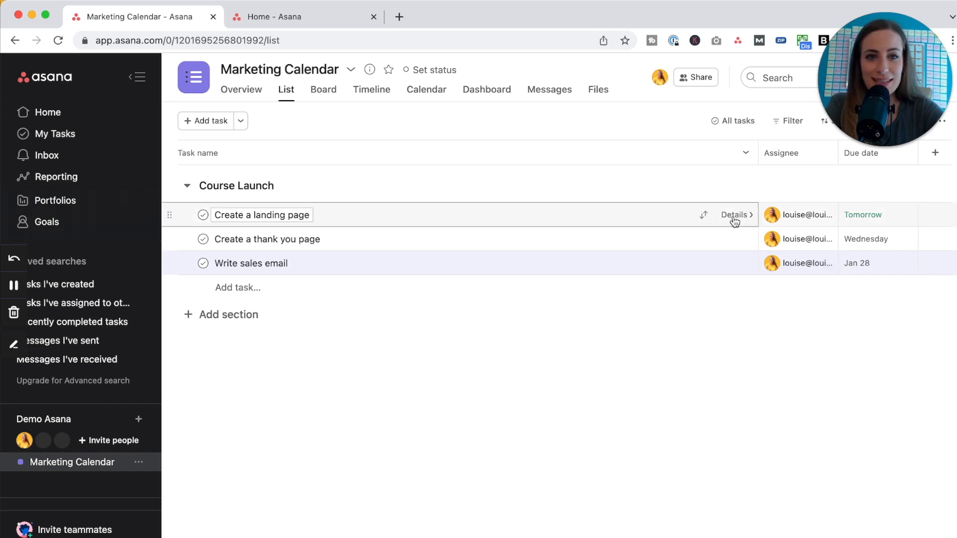
# Give Create a landing page the description 'Any links, instructions'.
pyautogui.click(734, 216)
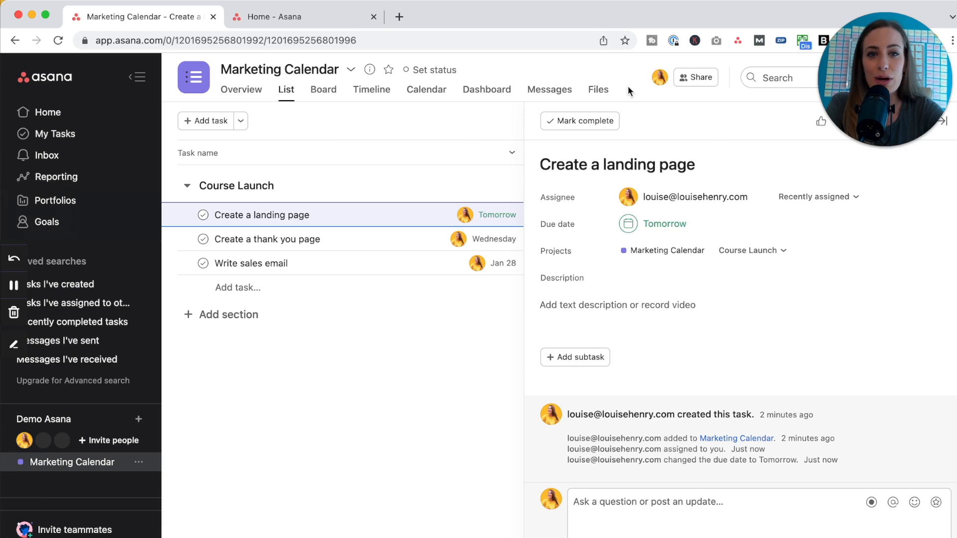
pyautogui.click(554, 310)
pyautogui.write('Any lin')
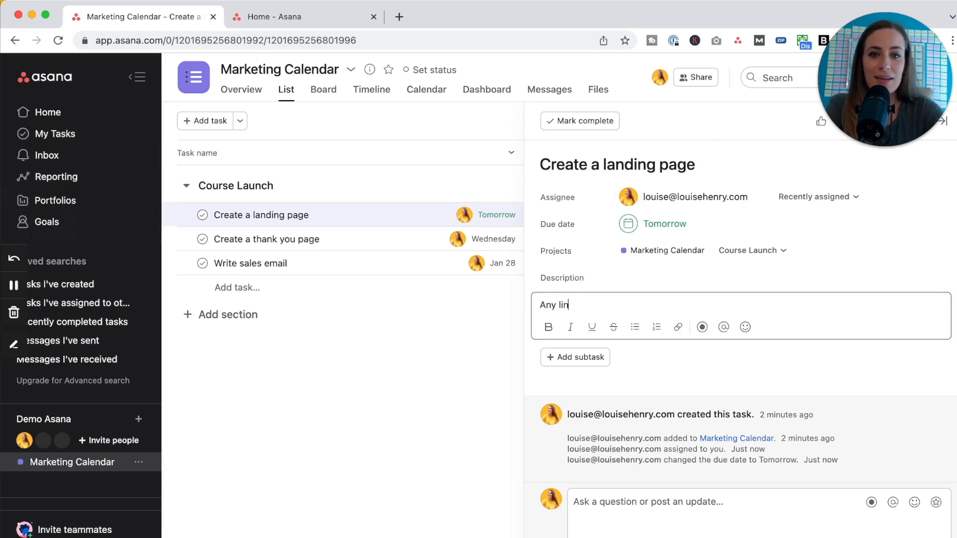
pyautogui.write('ks, instruc')
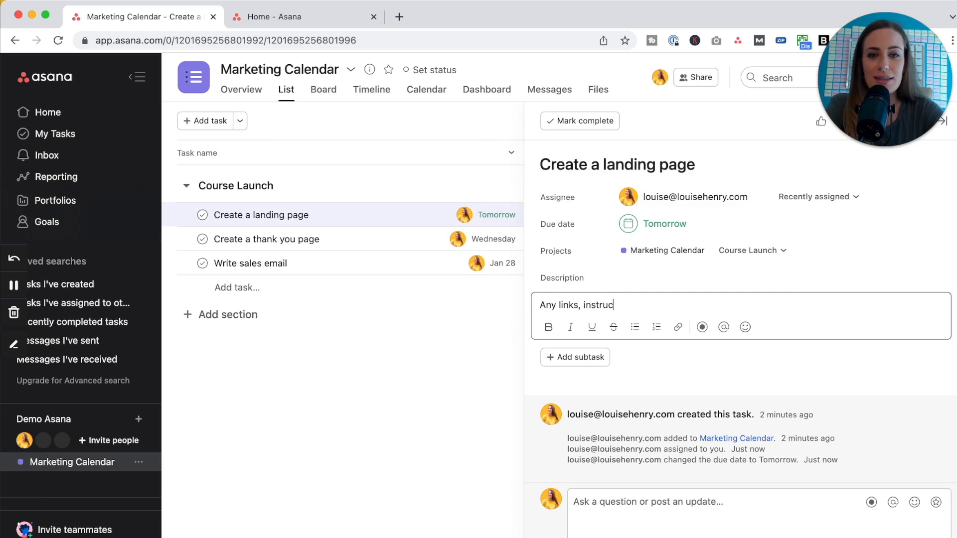
pyautogui.write('ionsions')
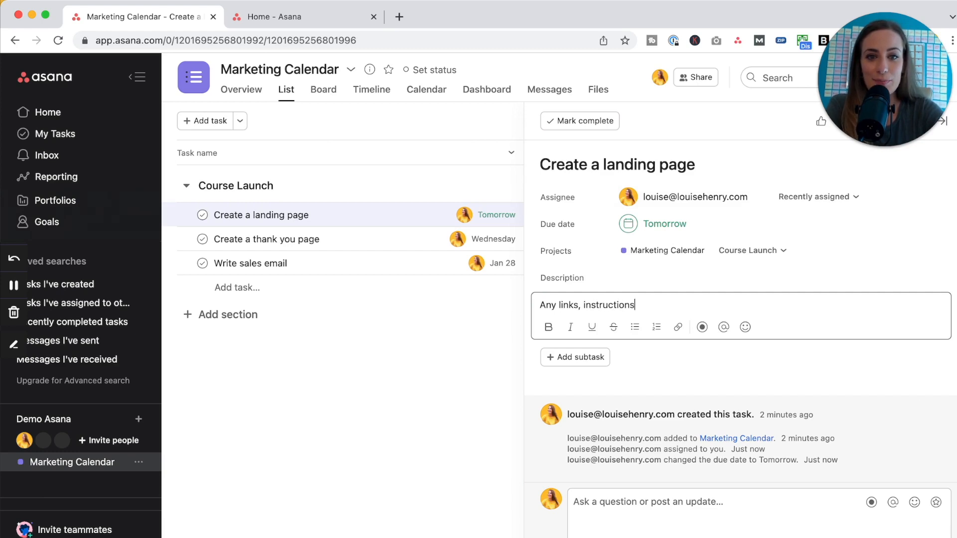
# Add subtasks Write copy, Design the graphics and Create the live page.
pyautogui.click(586, 360)
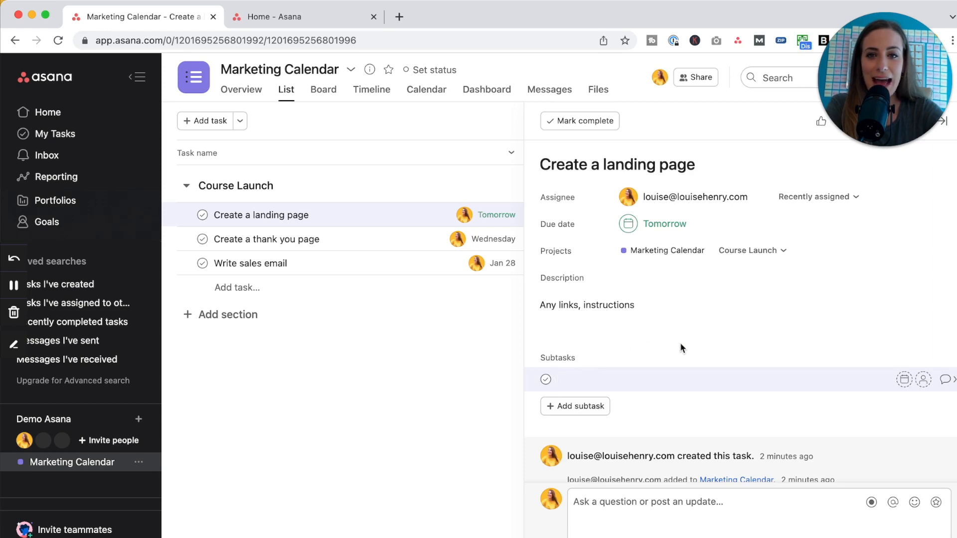
pyautogui.write('Write copy')
pyautogui.press('Return')
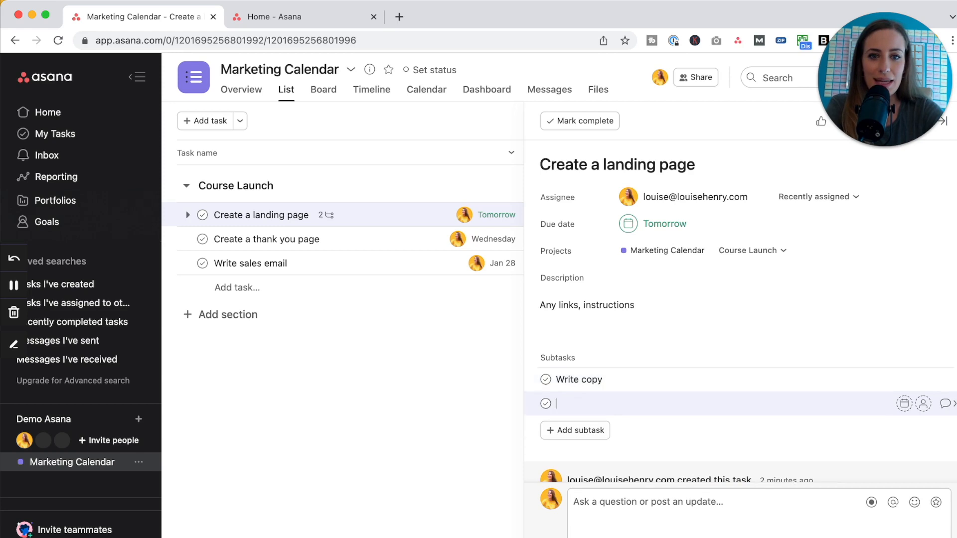
pyautogui.write('Design the graphics')
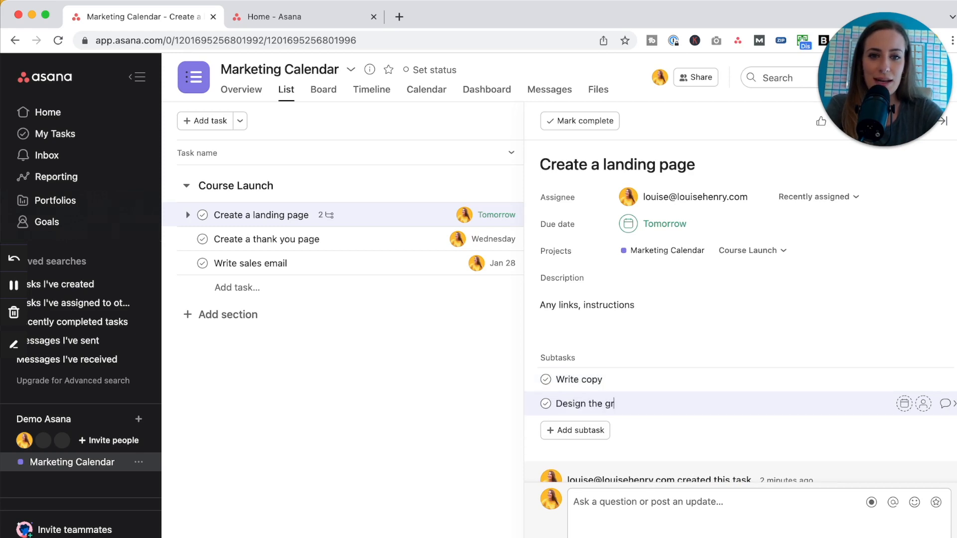
pyautogui.press('Return')
pyautogui.write('C')
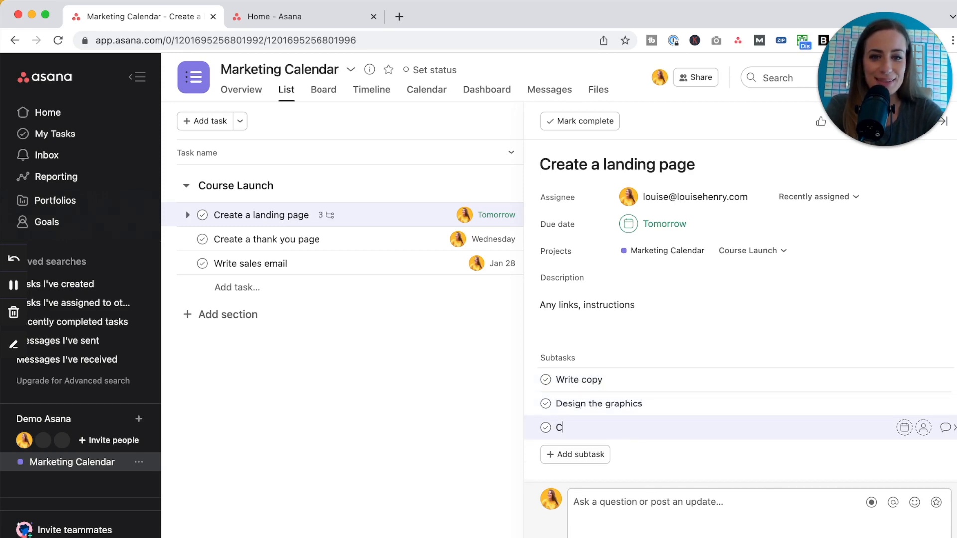
pyautogui.write('reate the live page')
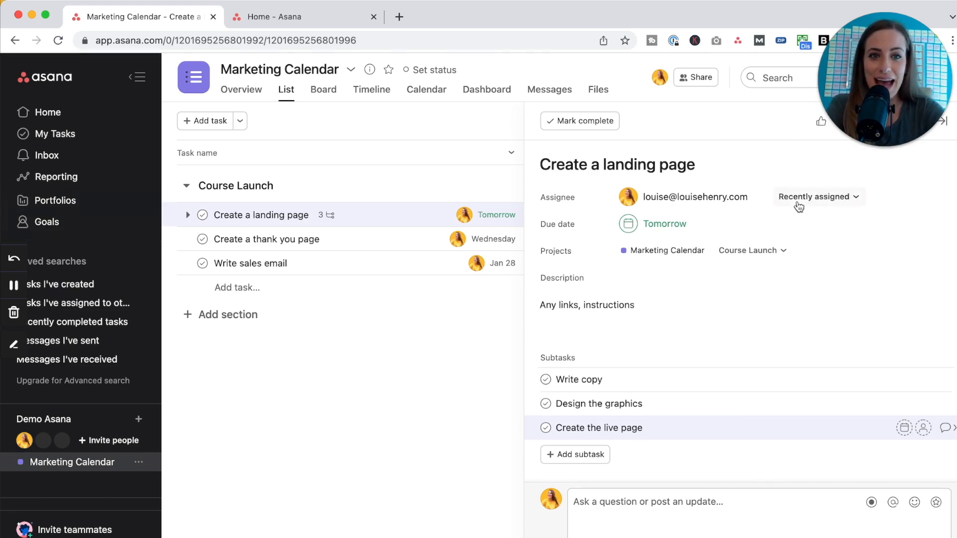
# Create a new 'Important' tag on the task and color it red.
pyautogui.hotkey('Tab', 't')
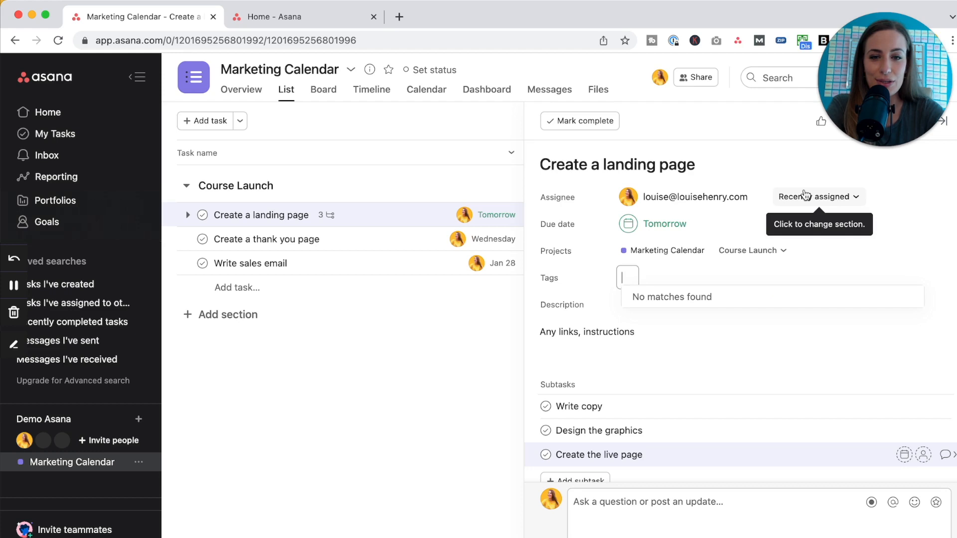
pyautogui.write('Important')
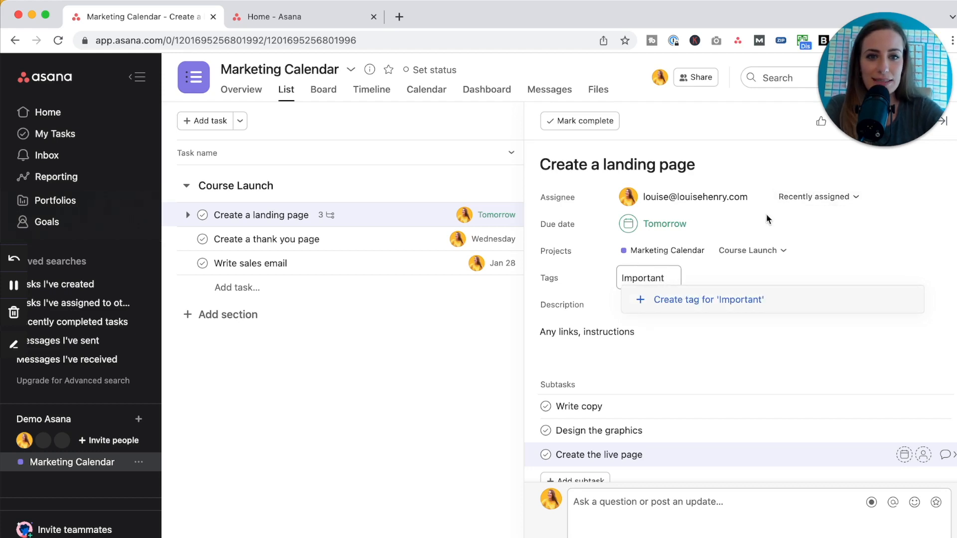
pyautogui.click(705, 301)
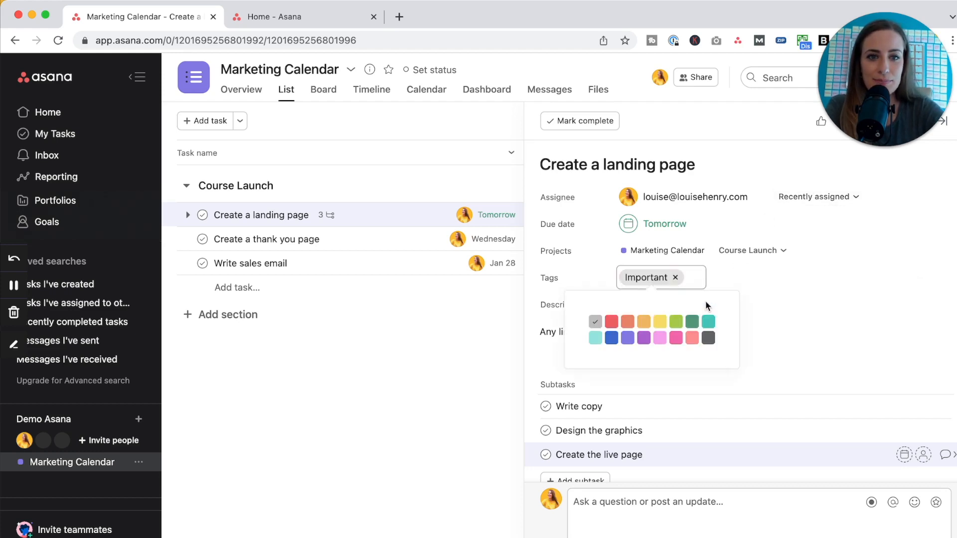
pyautogui.click(612, 323)
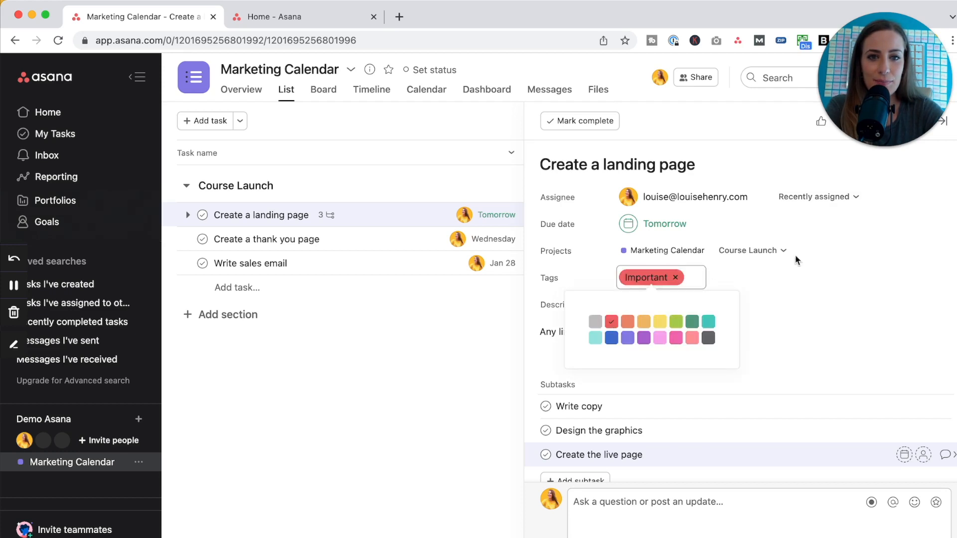
pyautogui.click(878, 297)
pyautogui.click(946, 124)
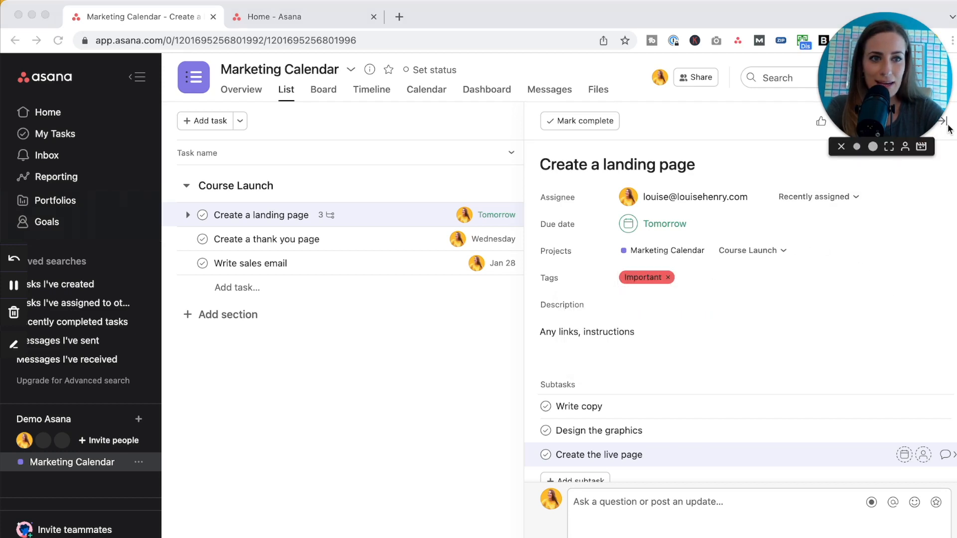
# Close the task pane and enable the Tags field in the project's Customize panel.
pyautogui.moveTo(910, 109); pyautogui.dragTo(836, 107)
pyautogui.click(946, 126)
pyautogui.click(947, 122)
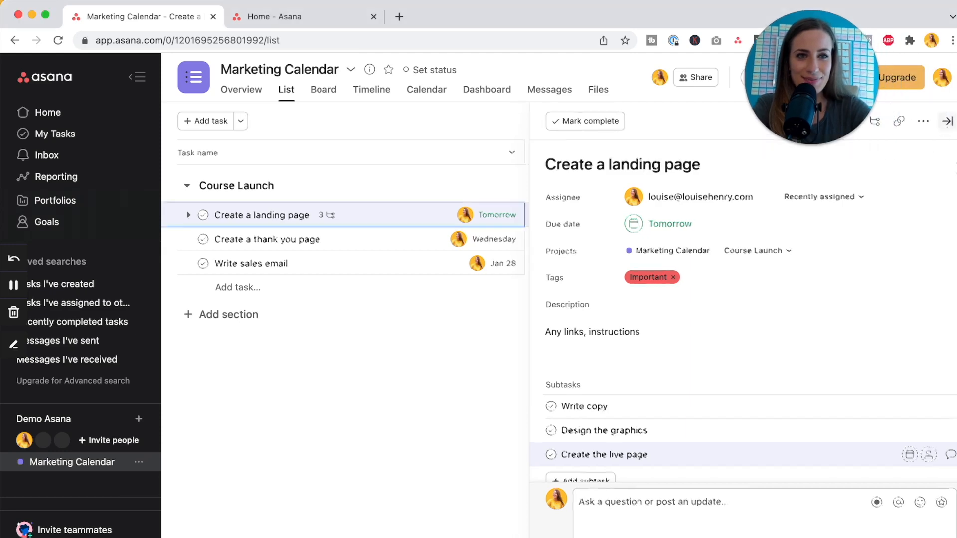
pyautogui.click(885, 122)
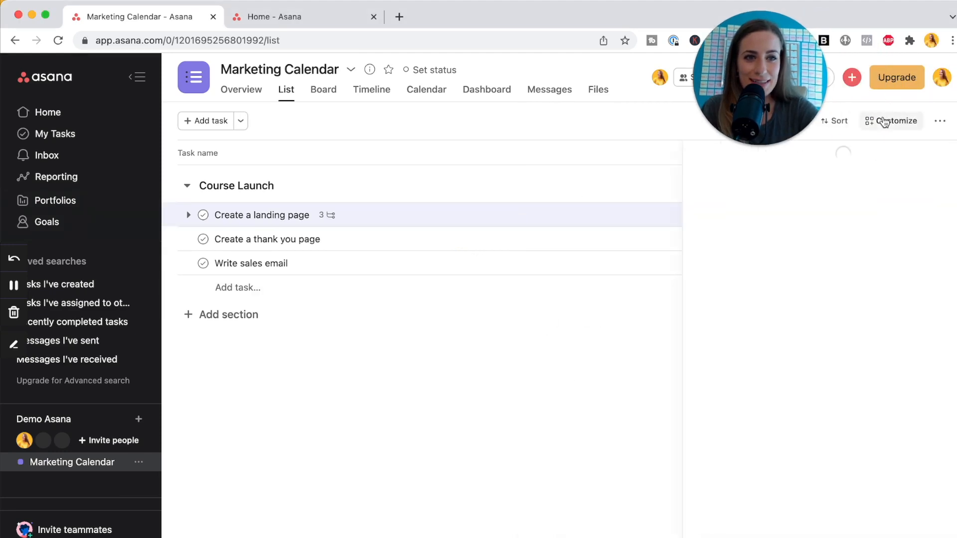
pyautogui.click(934, 398)
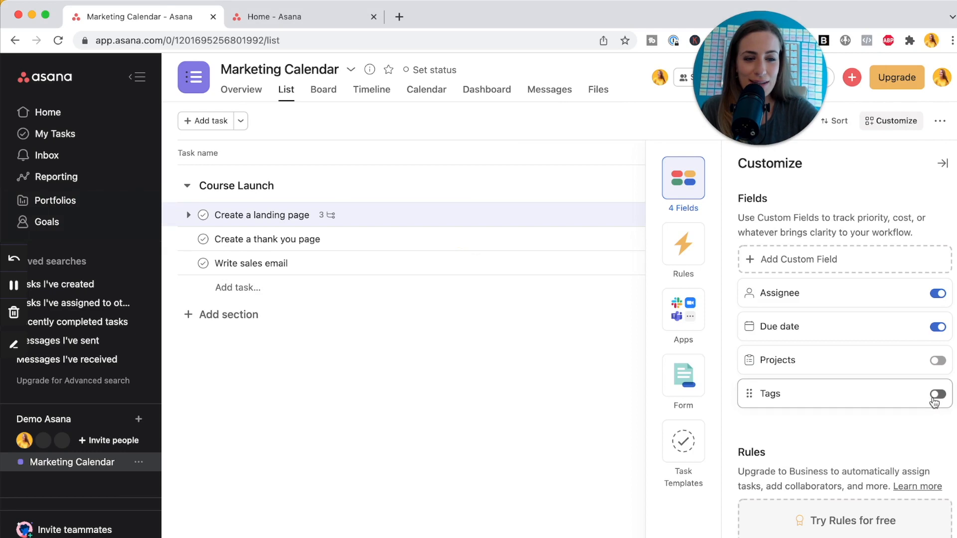
pyautogui.click(942, 163)
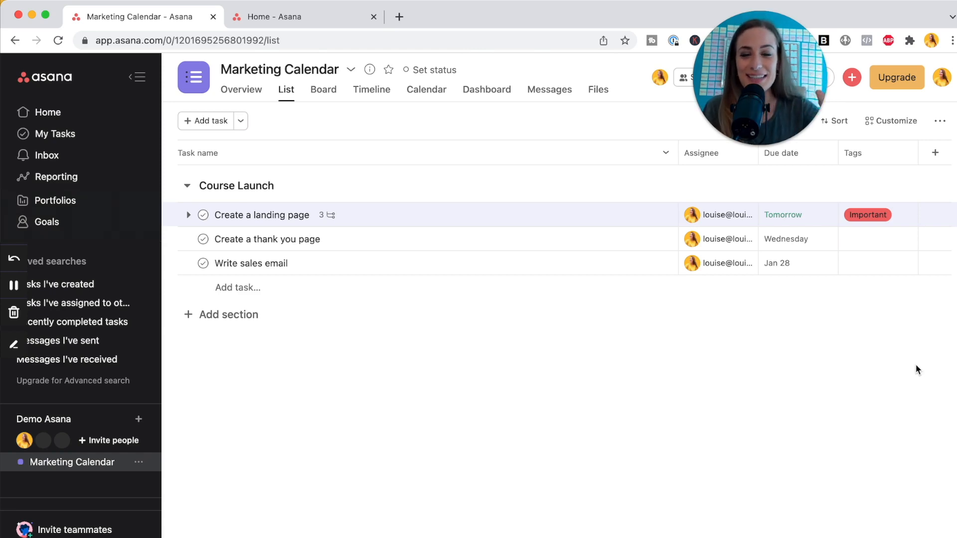
# In Board view, rename the Untitled section to 'Ideas'.
pyautogui.click(324, 92)
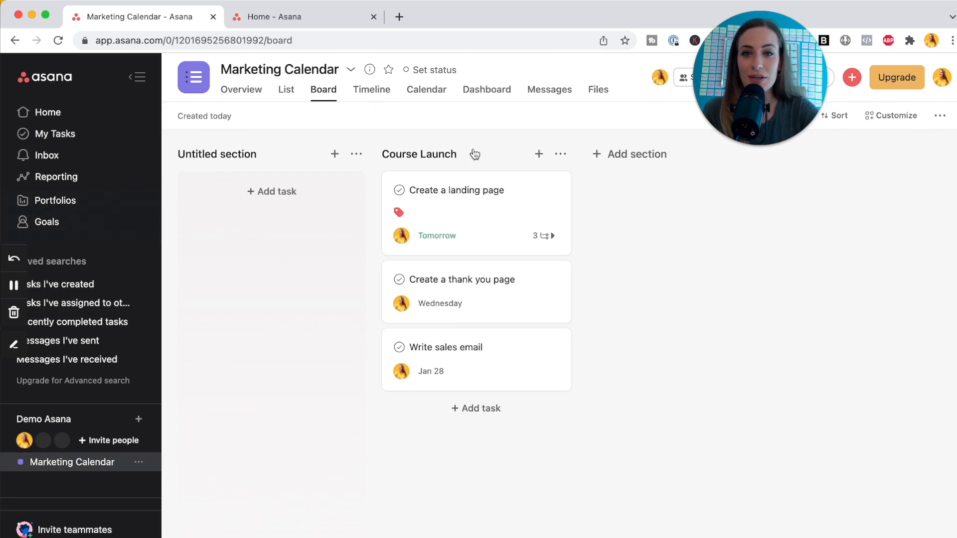
pyautogui.moveTo(487, 199)
pyautogui.mouseDown()
pyautogui.moveTo(465, 220)
pyautogui.moveTo(277, 188)
pyautogui.moveTo(321, 239)
pyautogui.moveTo(508, 145)
pyautogui.moveTo(478, 186)
pyautogui.mouseUp()
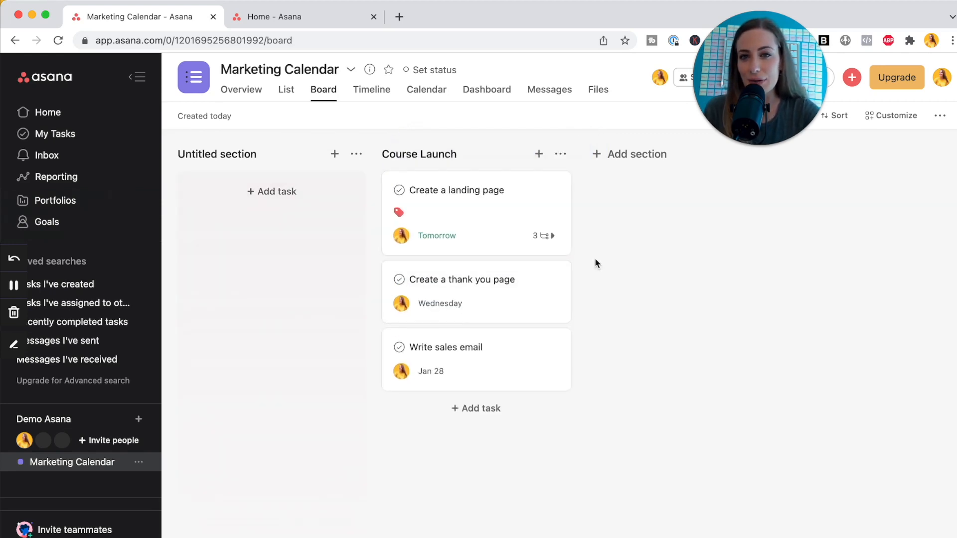
pyautogui.doubleClick(246, 154)
pyautogui.click(245, 153)
pyautogui.tripleClick(245, 152)
pyautogui.write('Ideas')
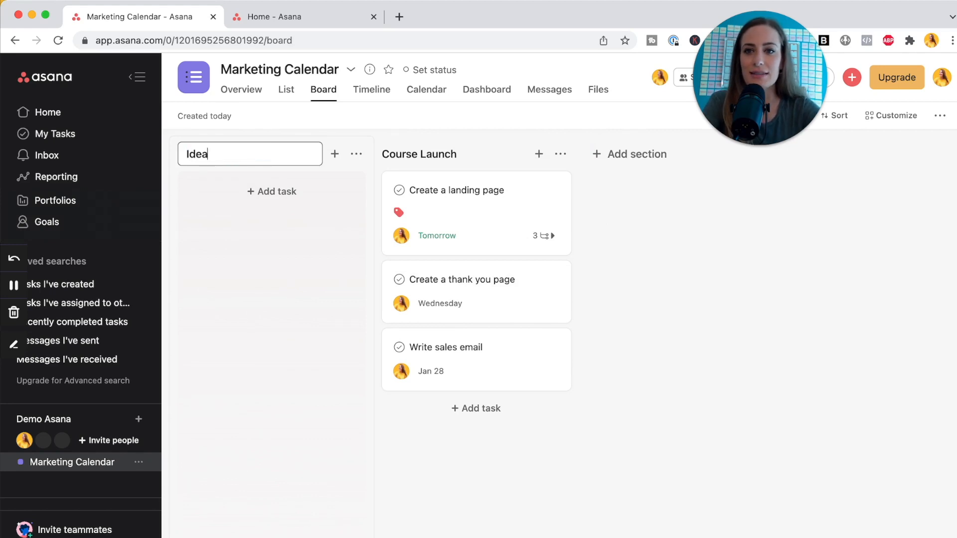
# Undo the 'To Edit' rename, keeping Course Launch, and show tasks on the January 2022 calendar.
pyautogui.click(431, 153)
pyautogui.write('To Edit')
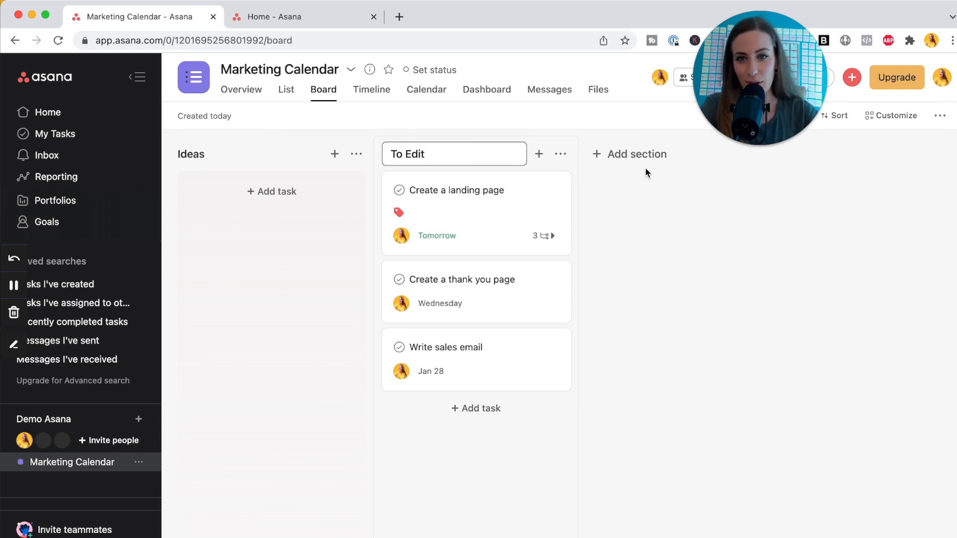
pyautogui.press('super+z')
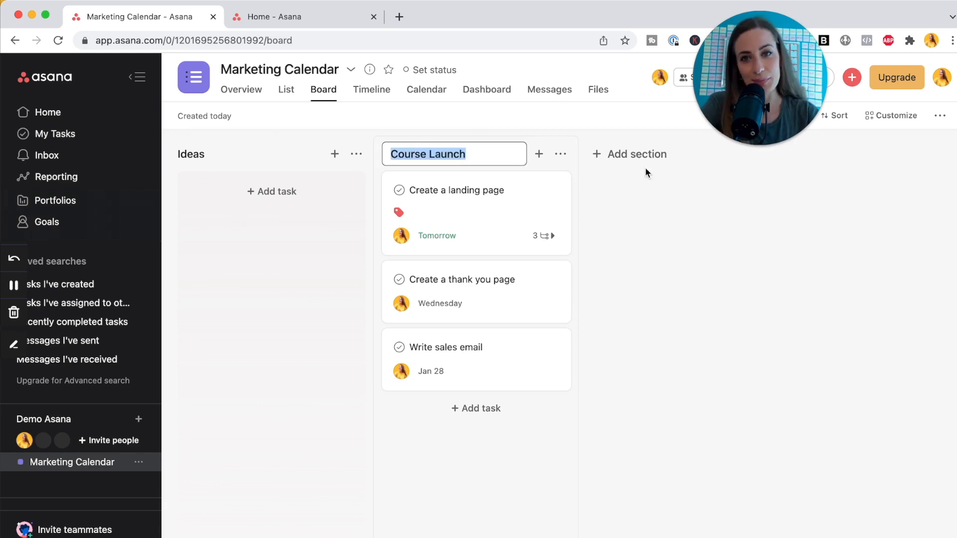
pyautogui.click(645, 168)
pyautogui.click(436, 100)
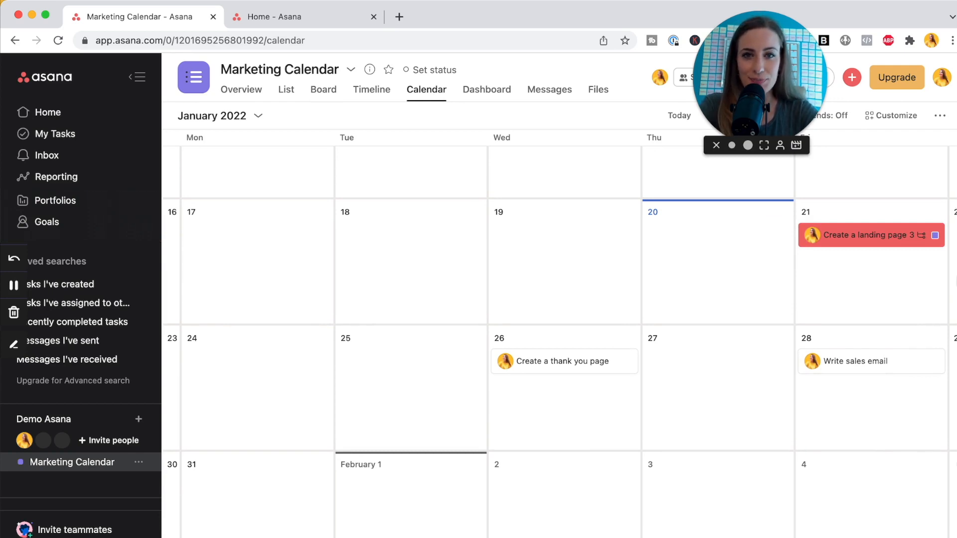
# Preview the Marketing Calendar Timeline, then return to its List view with Ideas and Course Launch.
pyautogui.click(377, 92)
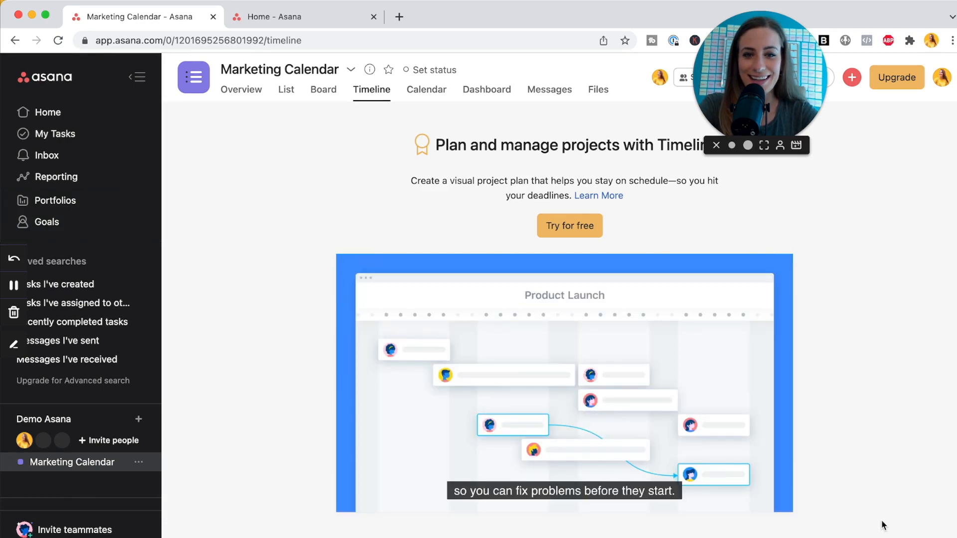
pyautogui.click(286, 97)
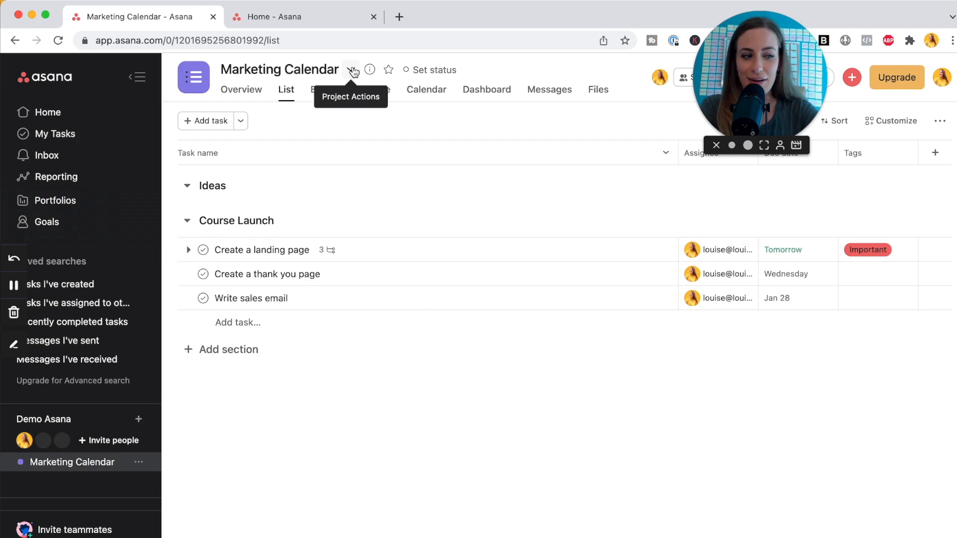
# Change the Marketing Calendar project's colour to pink through Set color & icon.
pyautogui.click(352, 71)
pyautogui.moveTo(402, 126)
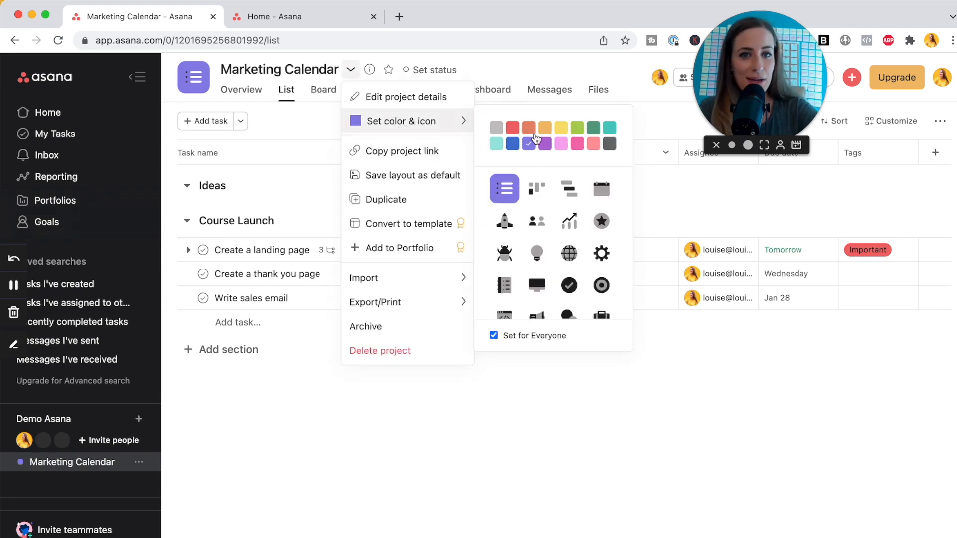
pyautogui.click(562, 144)
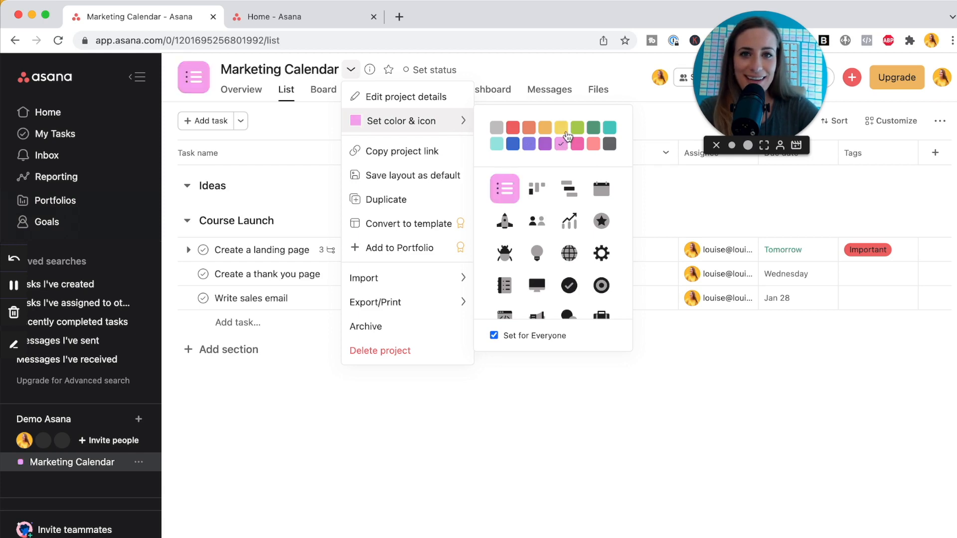
pyautogui.click(559, 66)
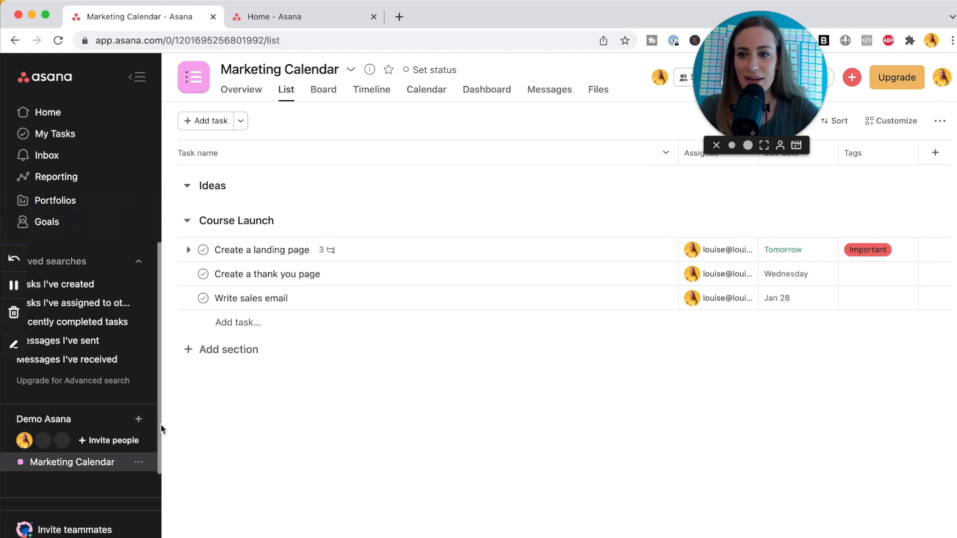
# Create a blank project named 'New Product' in List view and go to it.
pyautogui.click(139, 420)
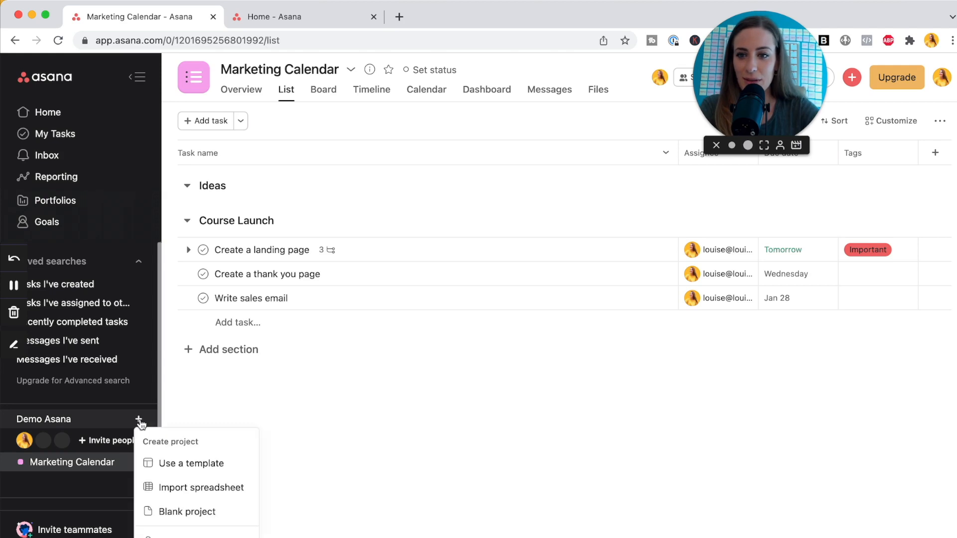
pyautogui.click(202, 513)
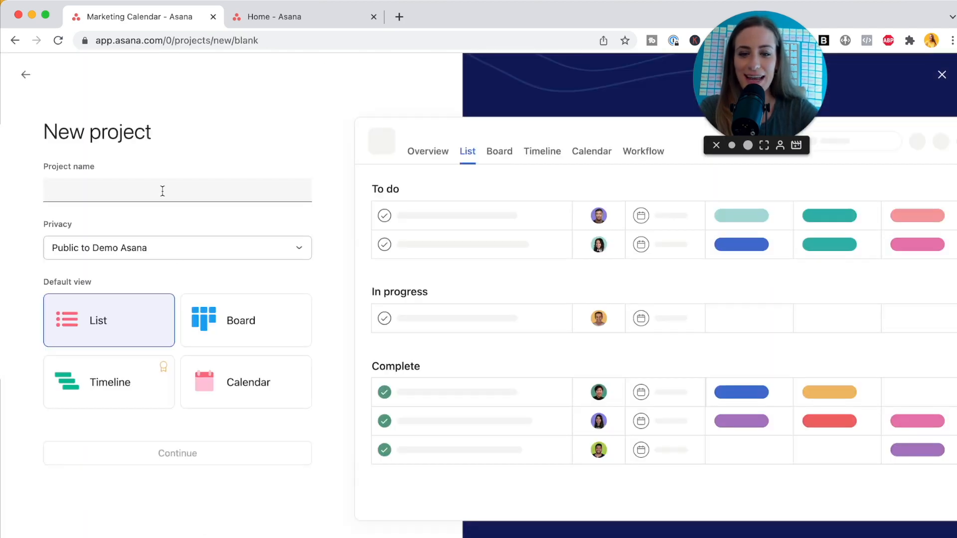
pyautogui.write('New Product')
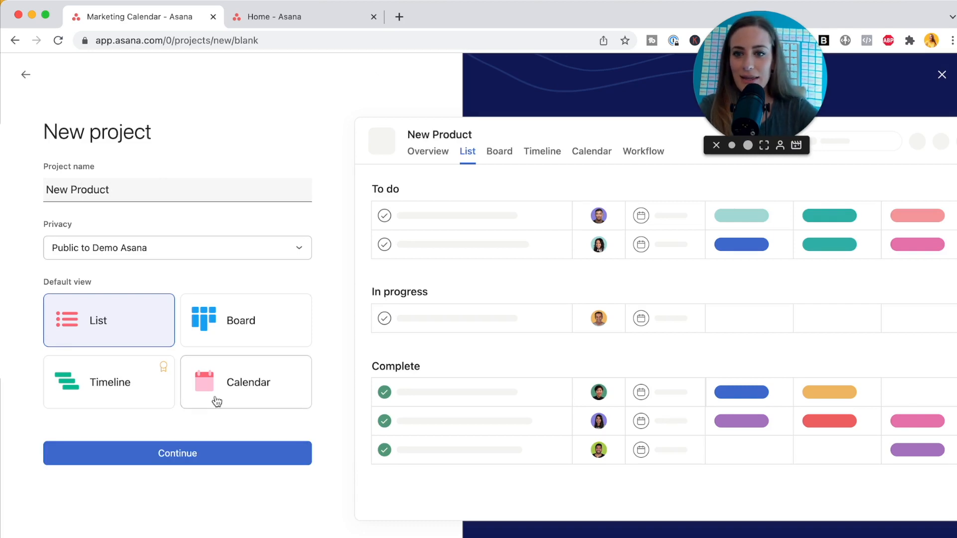
pyautogui.click(173, 459)
pyautogui.click(188, 393)
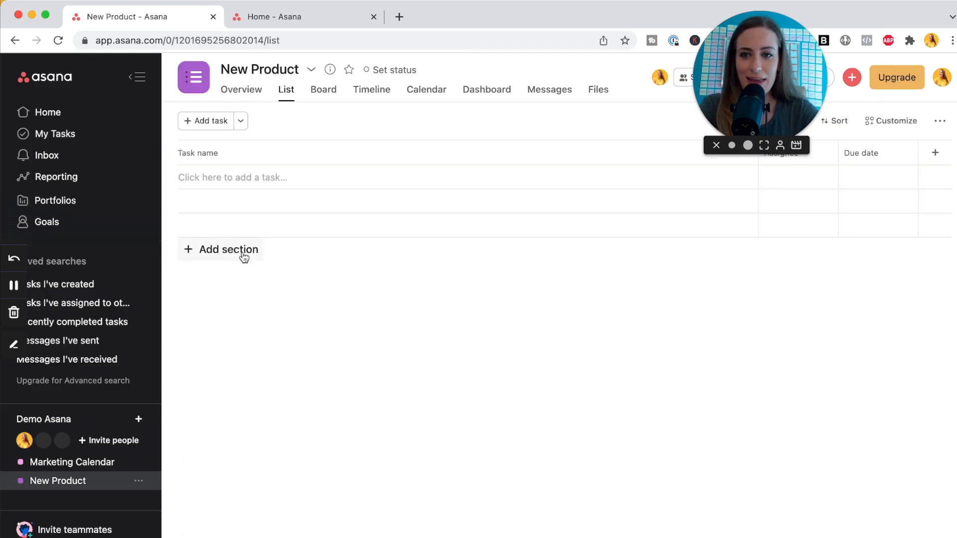
# Add a 'To Do:' section with tasks 'Brainstorm name ideas' and 'Create launch plan'.
pyautogui.click(244, 252)
pyautogui.write('To Do:')
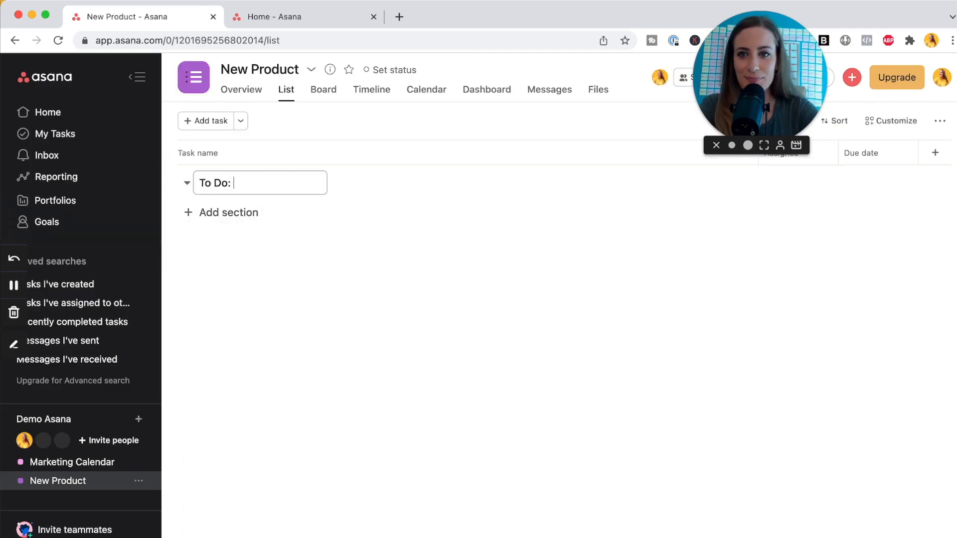
pyautogui.press('Return')
pyautogui.write('Brainstorm name ideas')
pyautogui.press('Return')
pyautogui.write('Create launch plan')
# Assign both tasks to yourself, due Monday and Tuesday respectively.
pyautogui.click(575, 215)
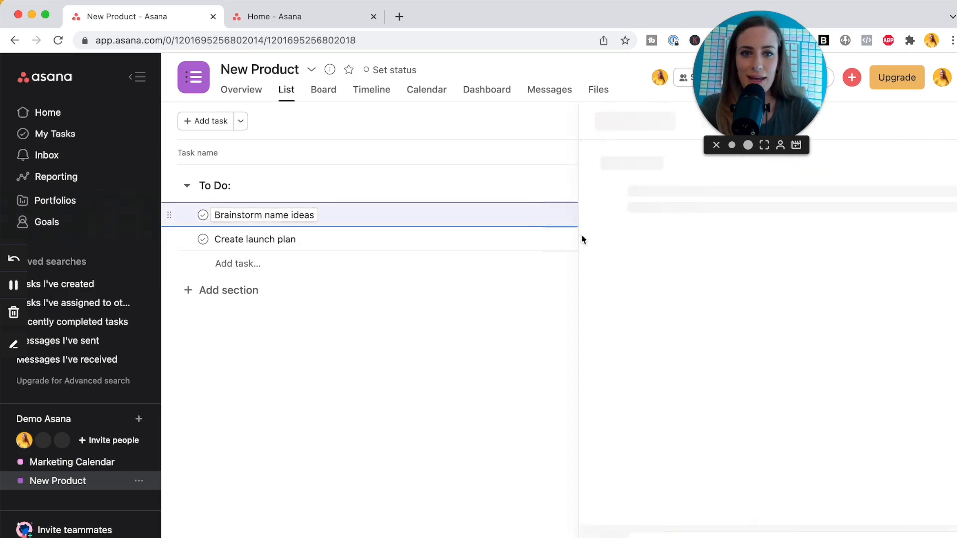
pyautogui.keyDown('shift'); pyautogui.click(497, 246); pyautogui.keyUp('shift')
pyautogui.click(805, 215)
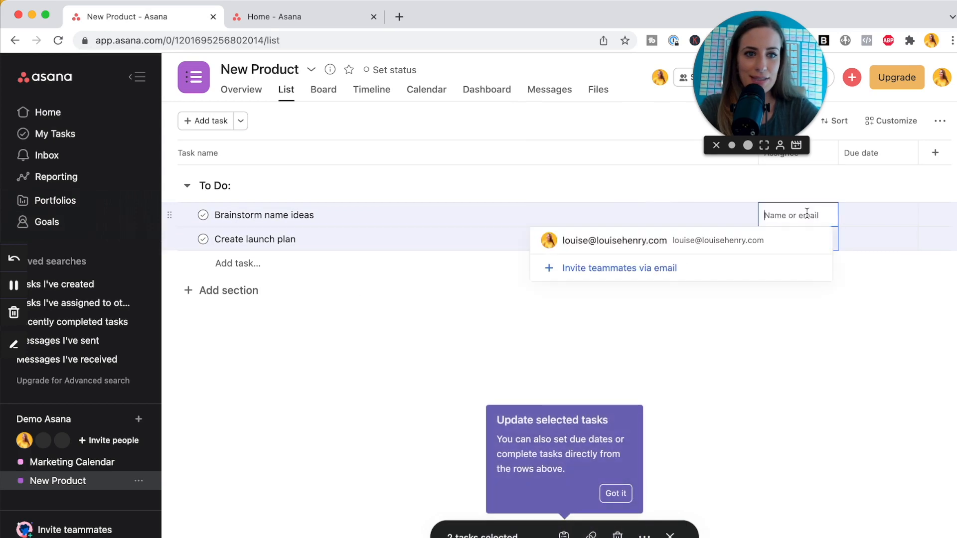
pyautogui.click(788, 241)
pyautogui.click(864, 317)
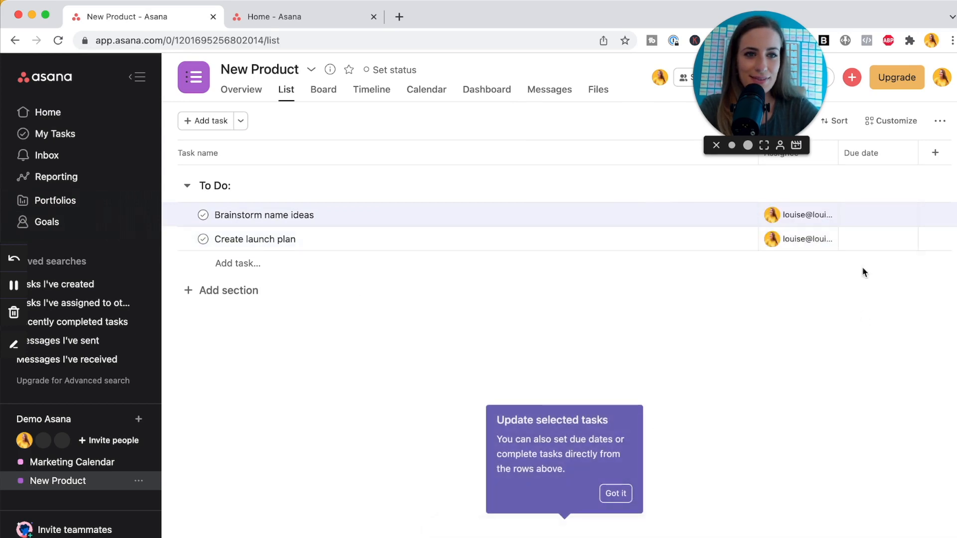
pyautogui.click(867, 214)
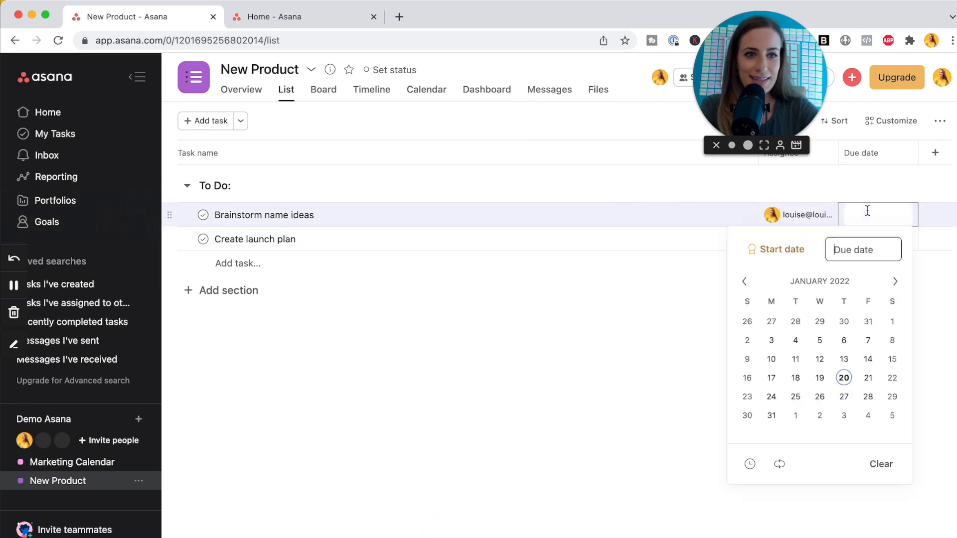
pyautogui.click(771, 416)
pyautogui.click(632, 387)
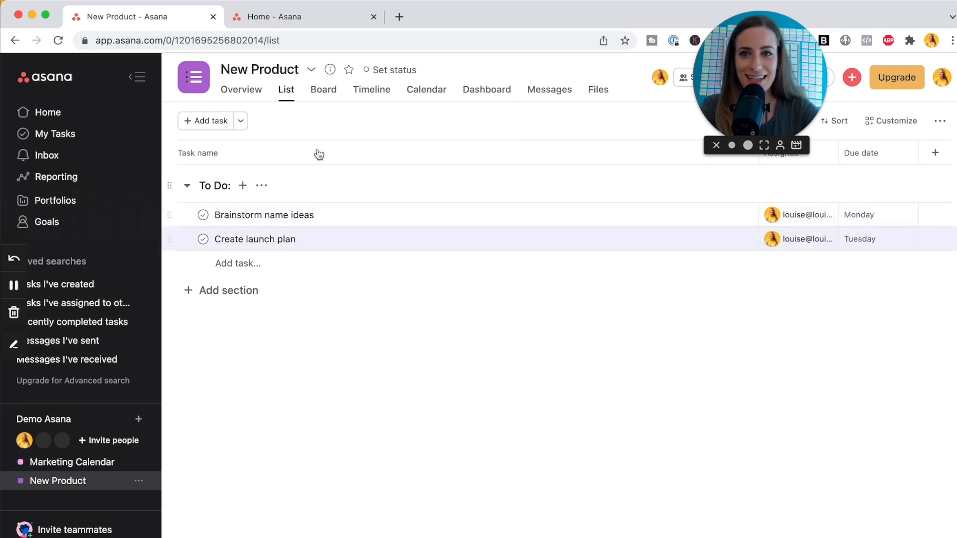
pyautogui.click(311, 69)
pyautogui.moveTo(326, 126)
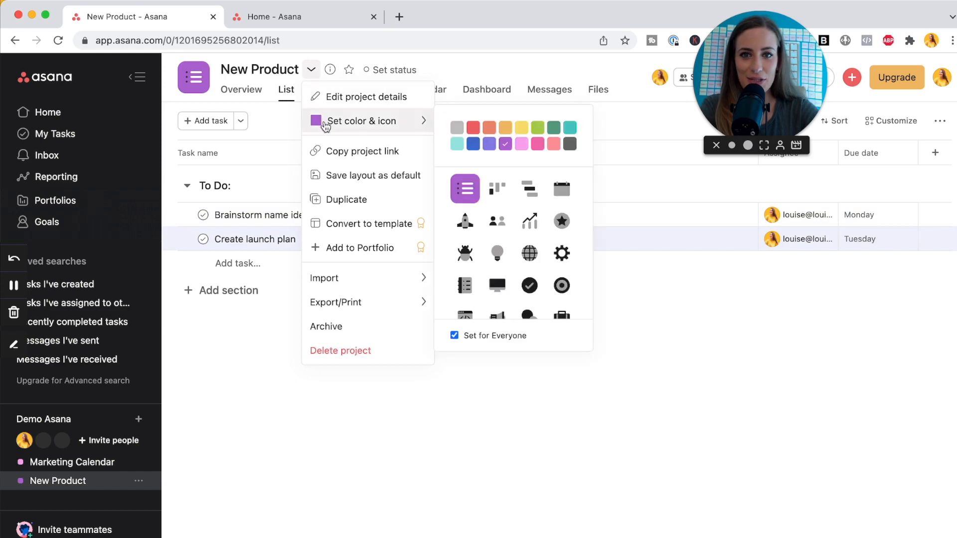
# Set New Product's colour to light teal and its icon to a check mark.
pyautogui.click(459, 149)
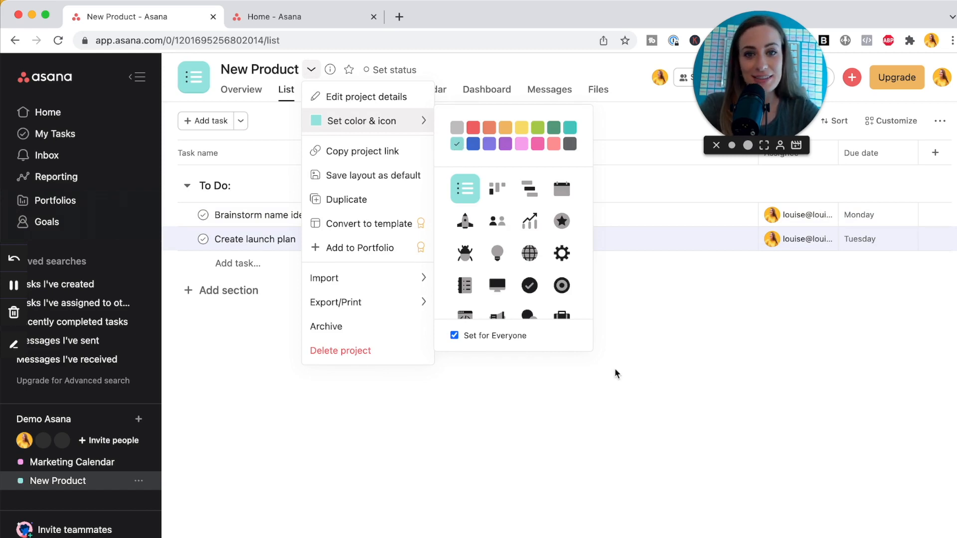
pyautogui.click(530, 286)
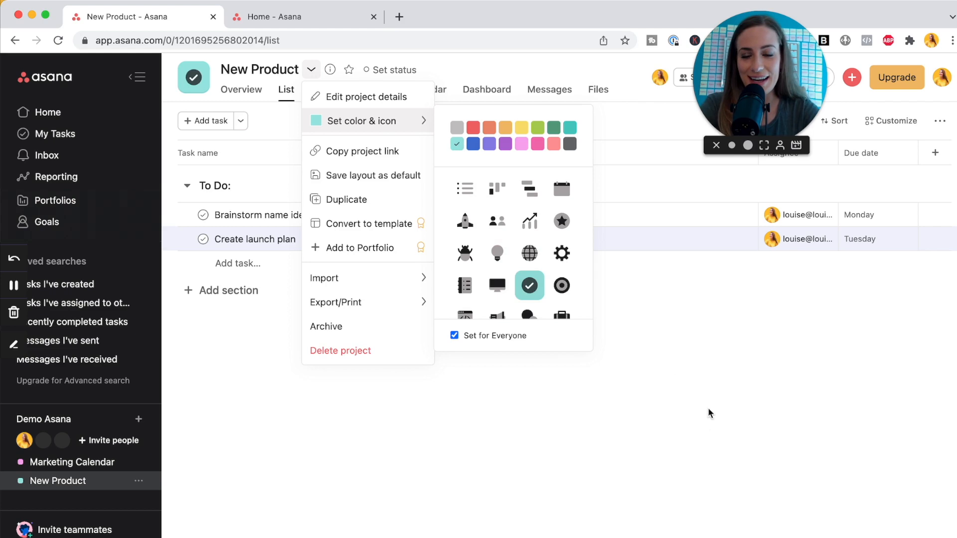
pyautogui.click(704, 423)
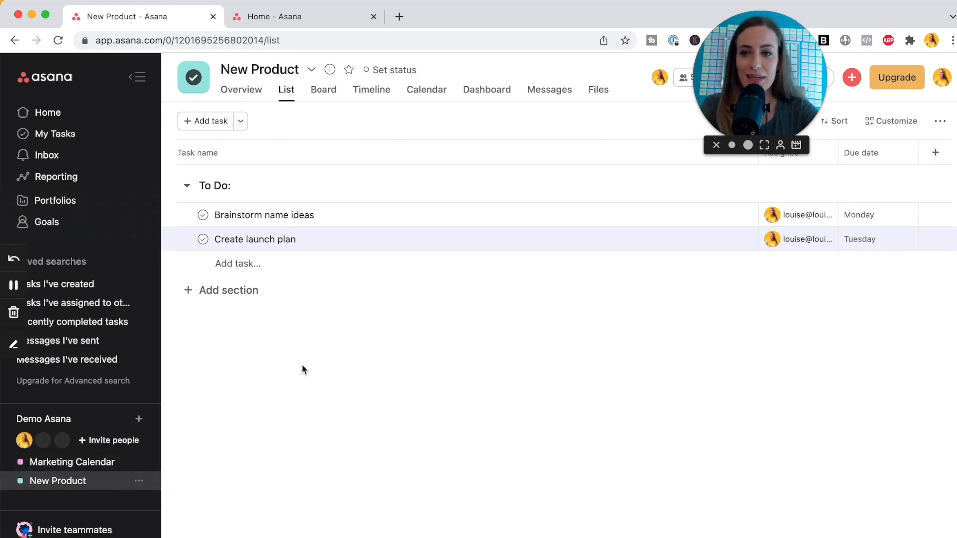
# Open My Tasks in Calendar view and mark 'Create a thank you page' complete.
pyautogui.click(74, 136)
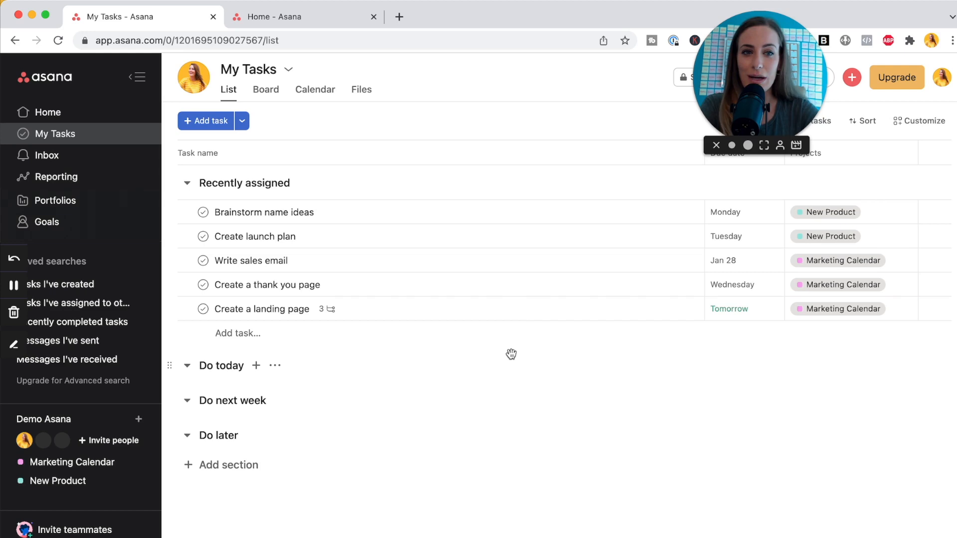
pyautogui.click(315, 97)
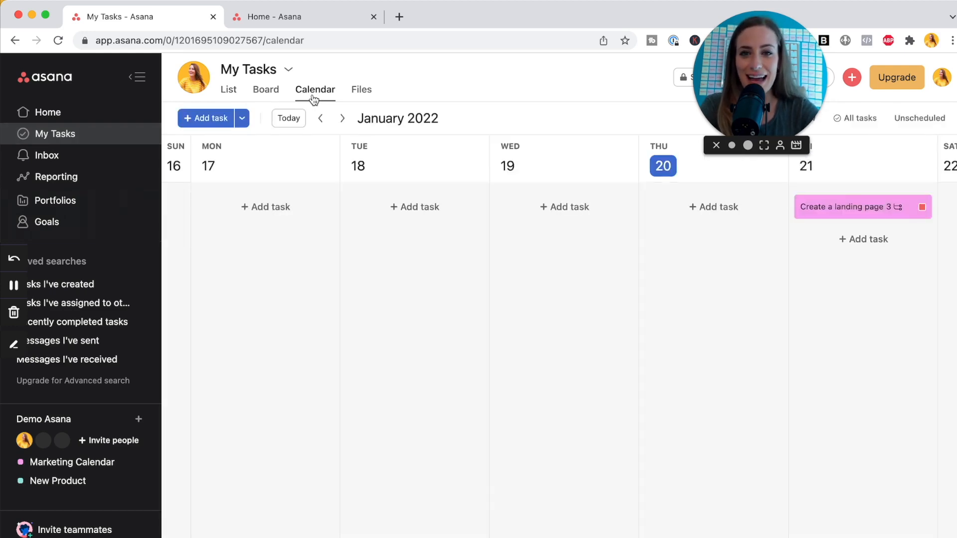
pyautogui.scroll(-2, 876, 220)
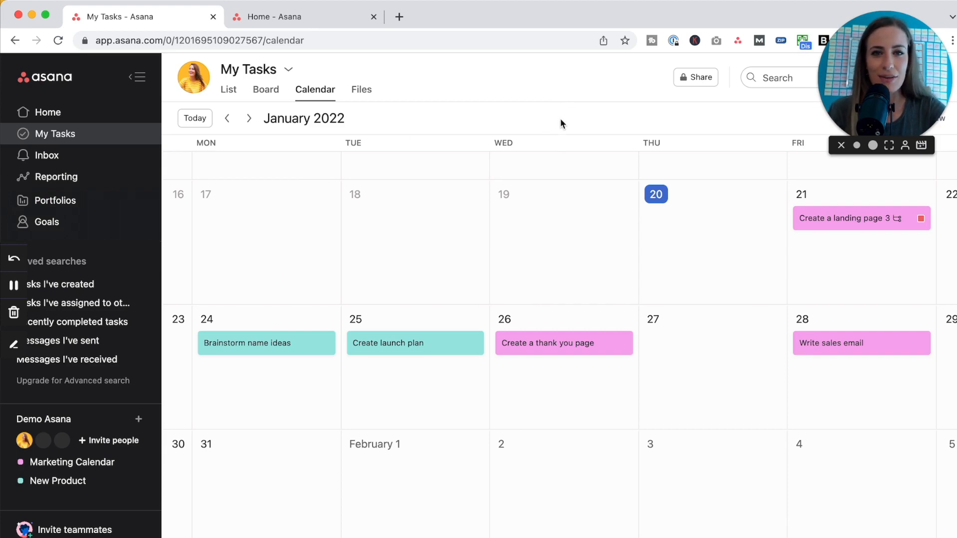
pyautogui.click(507, 343)
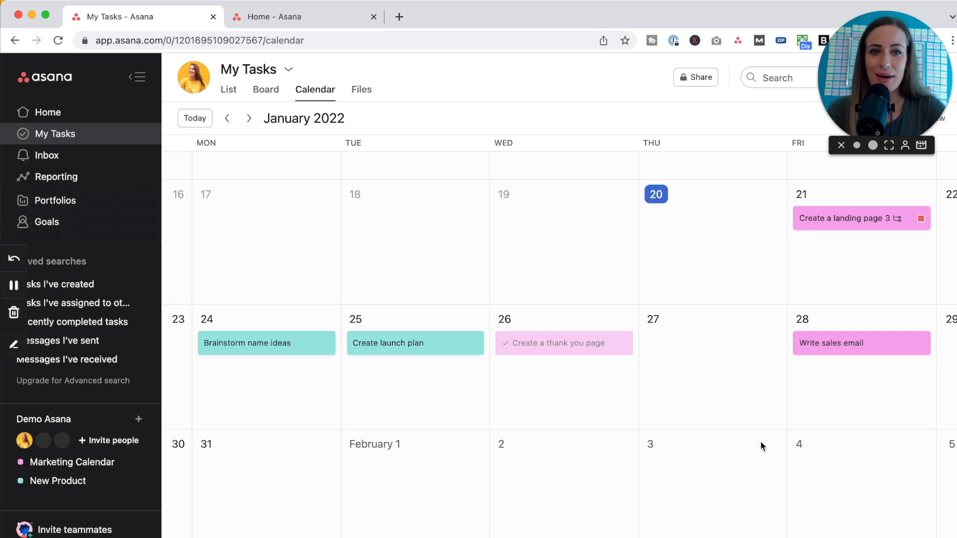
pyautogui.moveTo(878, 97); pyautogui.dragTo(75, 509)
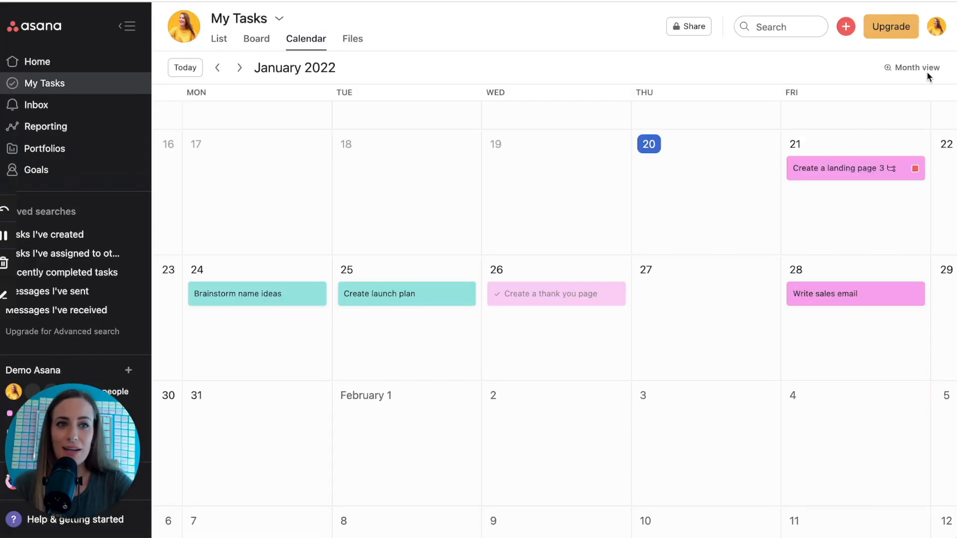
# Switch the My Tasks calendar to Week view and advance to January 23–29.
pyautogui.click(907, 76)
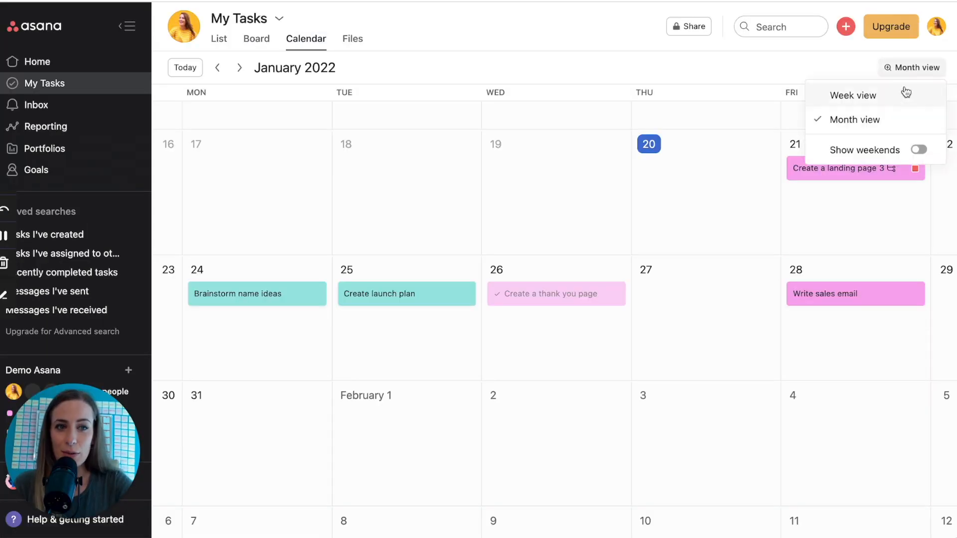
pyautogui.click(906, 94)
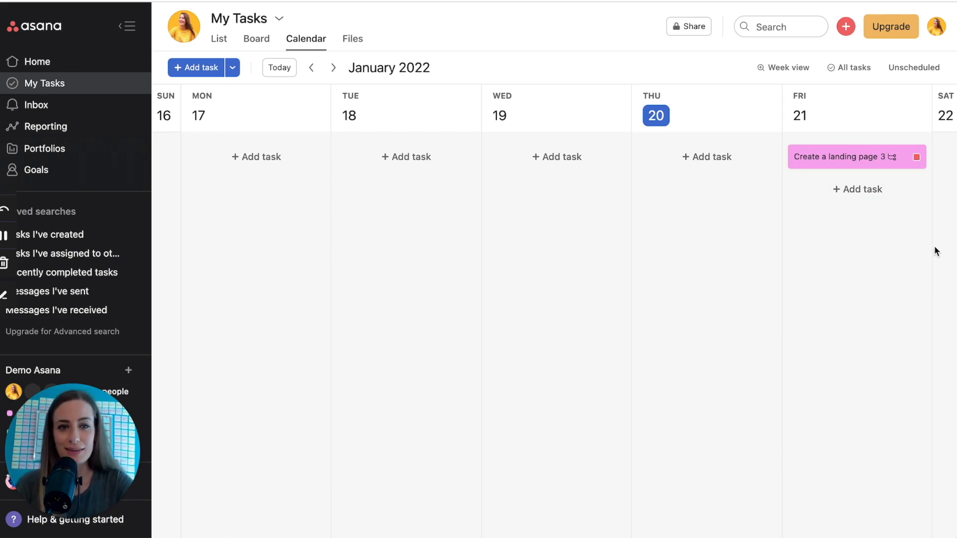
pyautogui.click(338, 77)
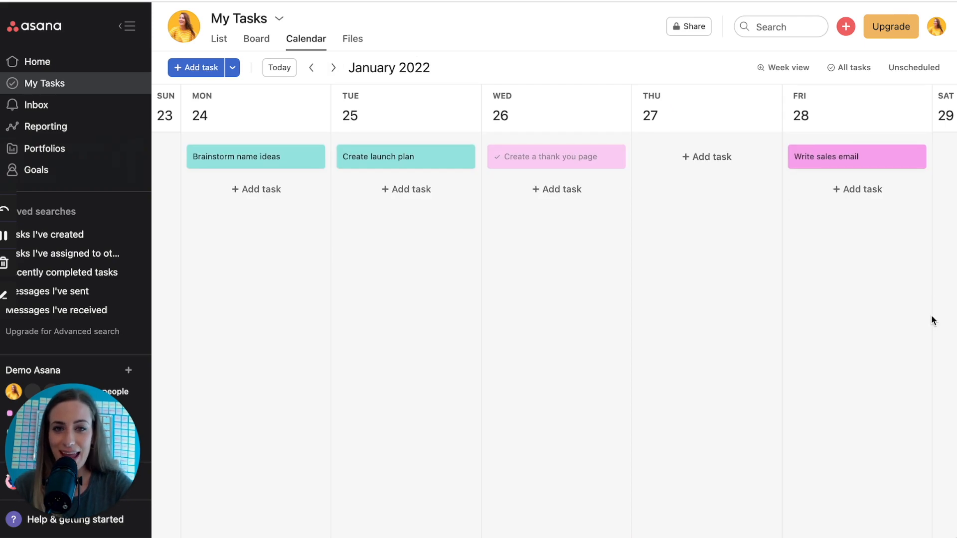
# Assign Design lesson plan and Film module 1 to yourself, then return to My Tasks.
pyautogui.click(921, 75)
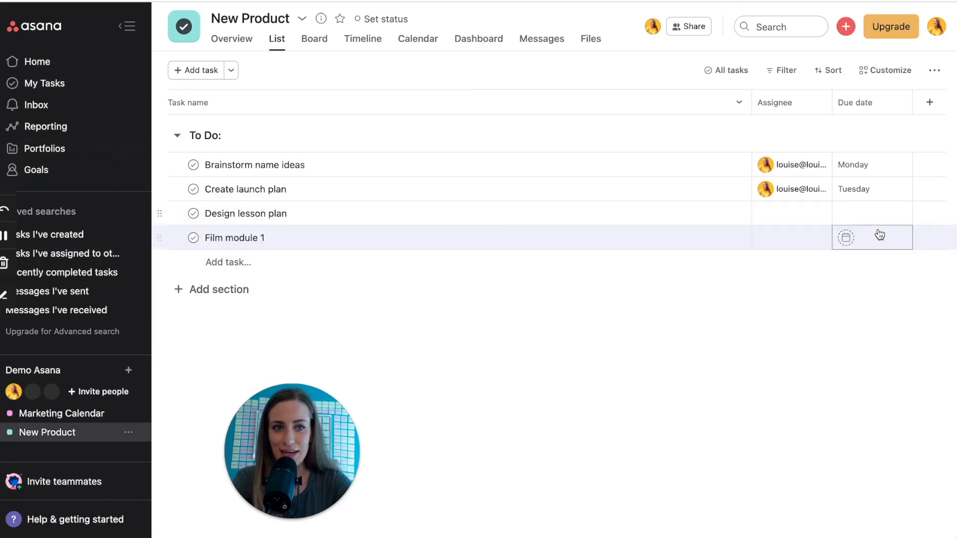
pyautogui.click(778, 214)
pyautogui.click(777, 237)
pyautogui.click(784, 238)
pyautogui.click(780, 264)
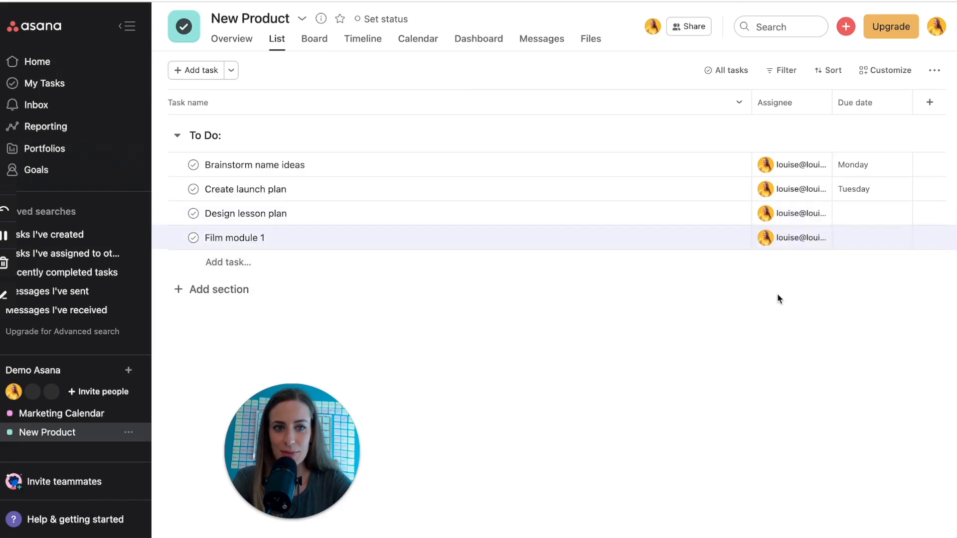
pyautogui.click(56, 91)
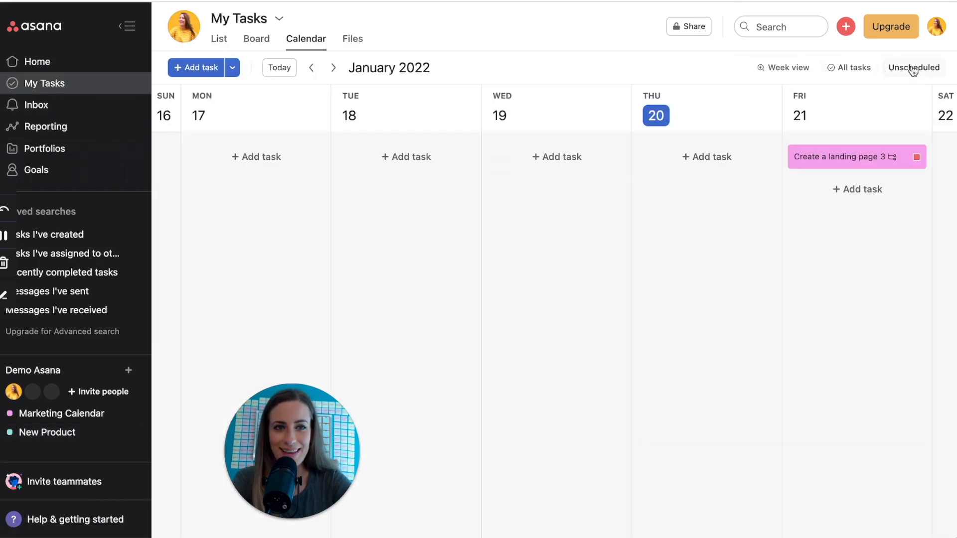
# Schedule Film module 1 on January 19 and Design lesson plan on January 20, then show Board view.
pyautogui.click(922, 72)
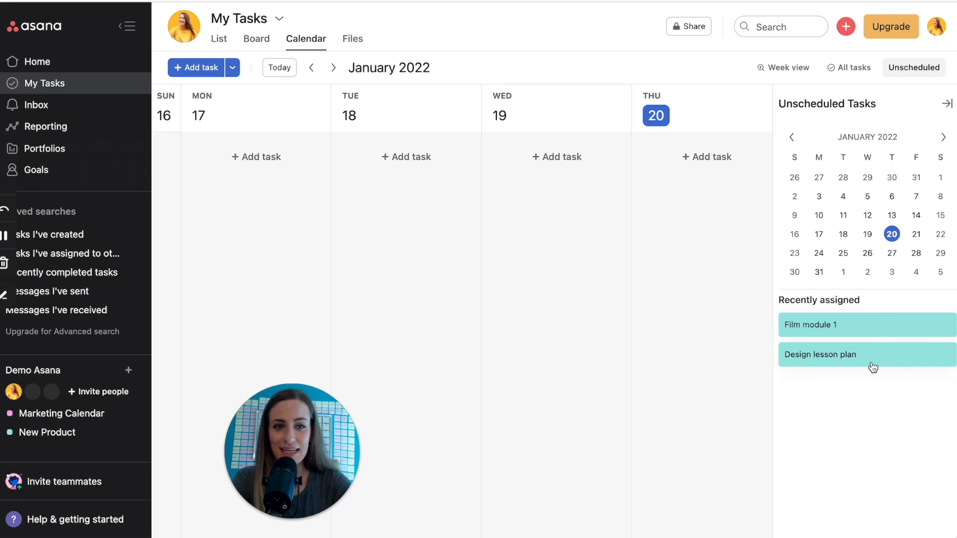
pyautogui.moveTo(844, 325); pyautogui.dragTo(563, 184)
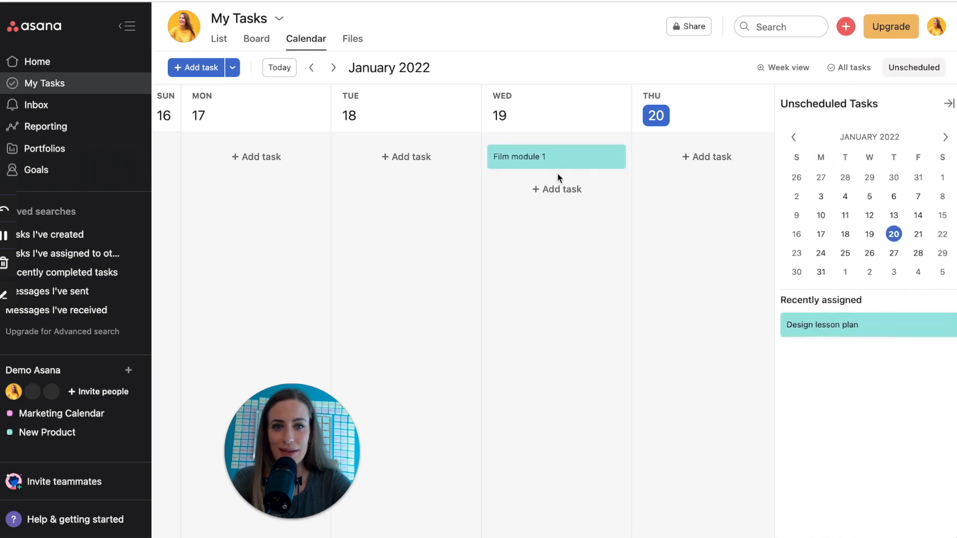
pyautogui.moveTo(846, 324); pyautogui.dragTo(730, 165)
pyautogui.click(946, 104)
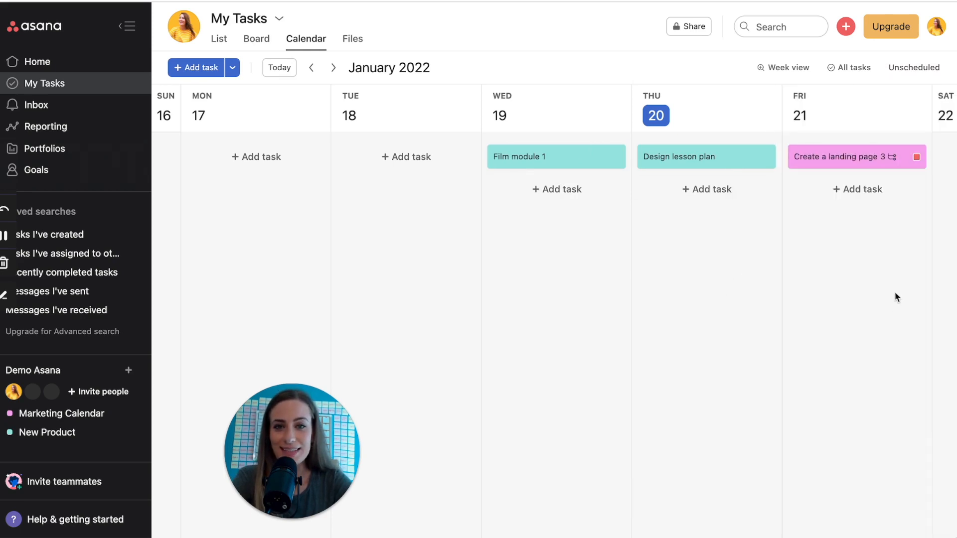
pyautogui.click(219, 40)
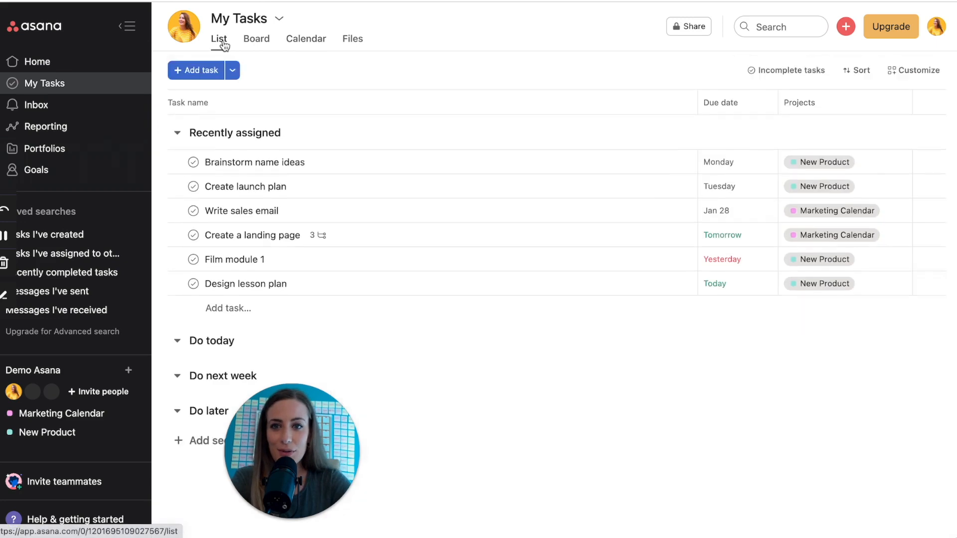
pyautogui.click(256, 39)
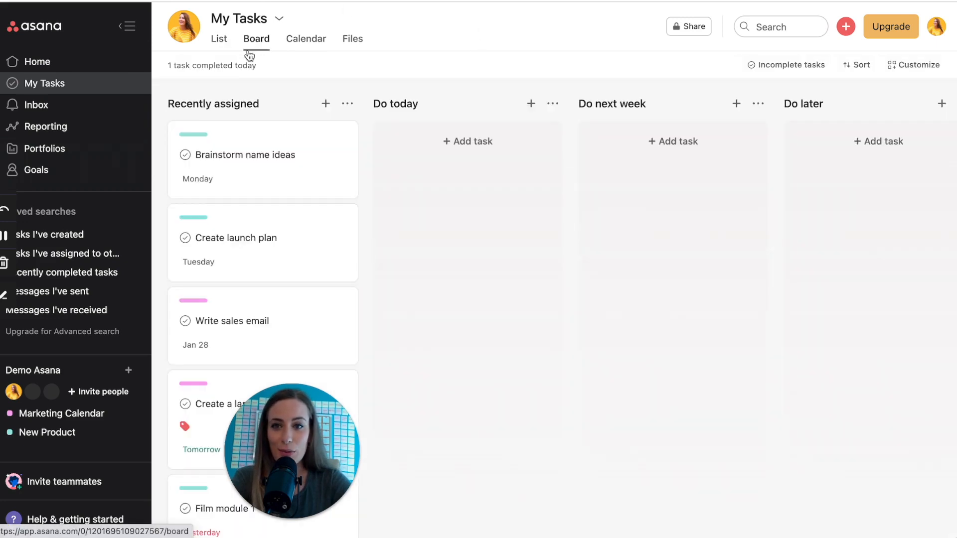